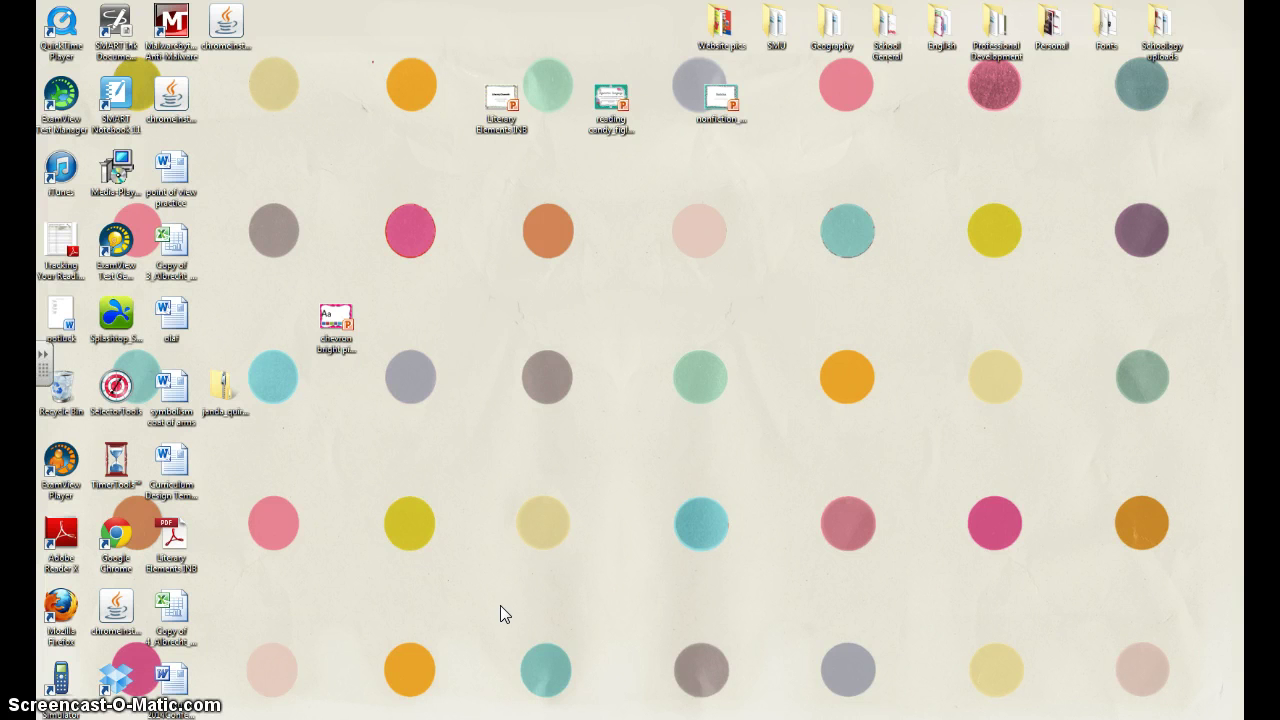
- From Computer, browse to E:\PPT templates\Final templates in Windows Explorer
{"action": "left_click", "coordinate": [70, 716]}
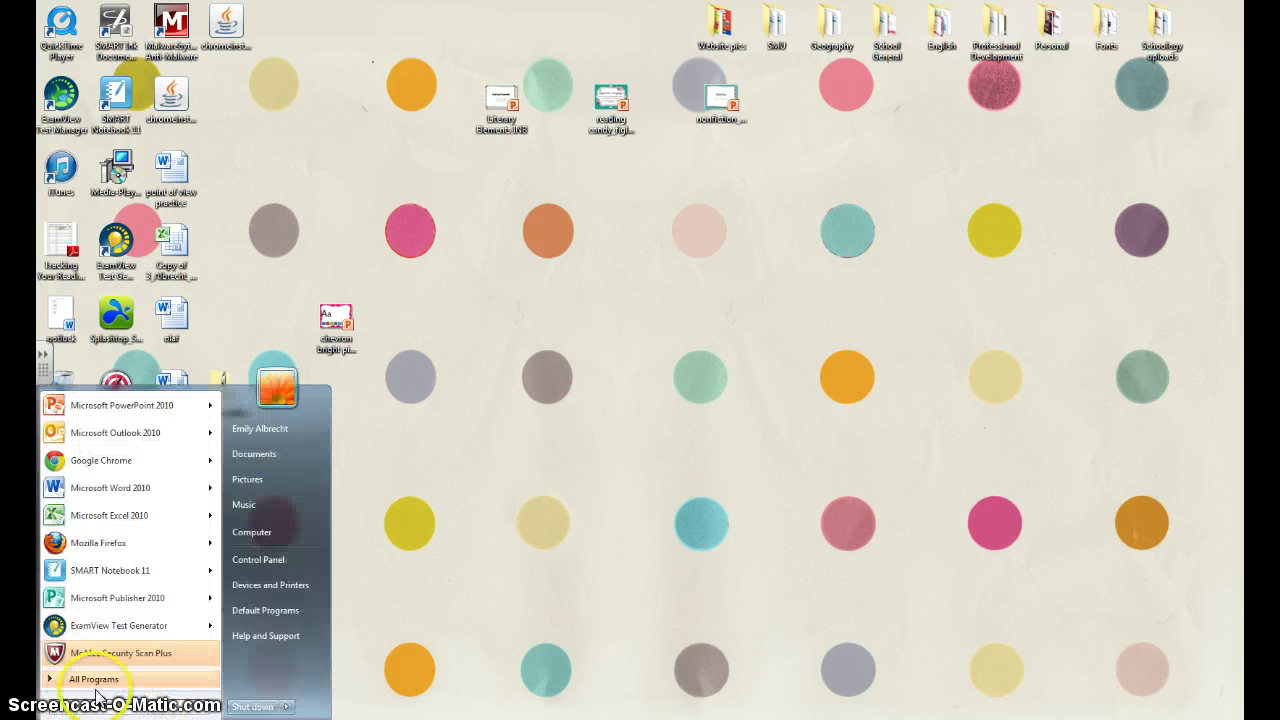
{"action": "left_click", "coordinate": [250, 533]}
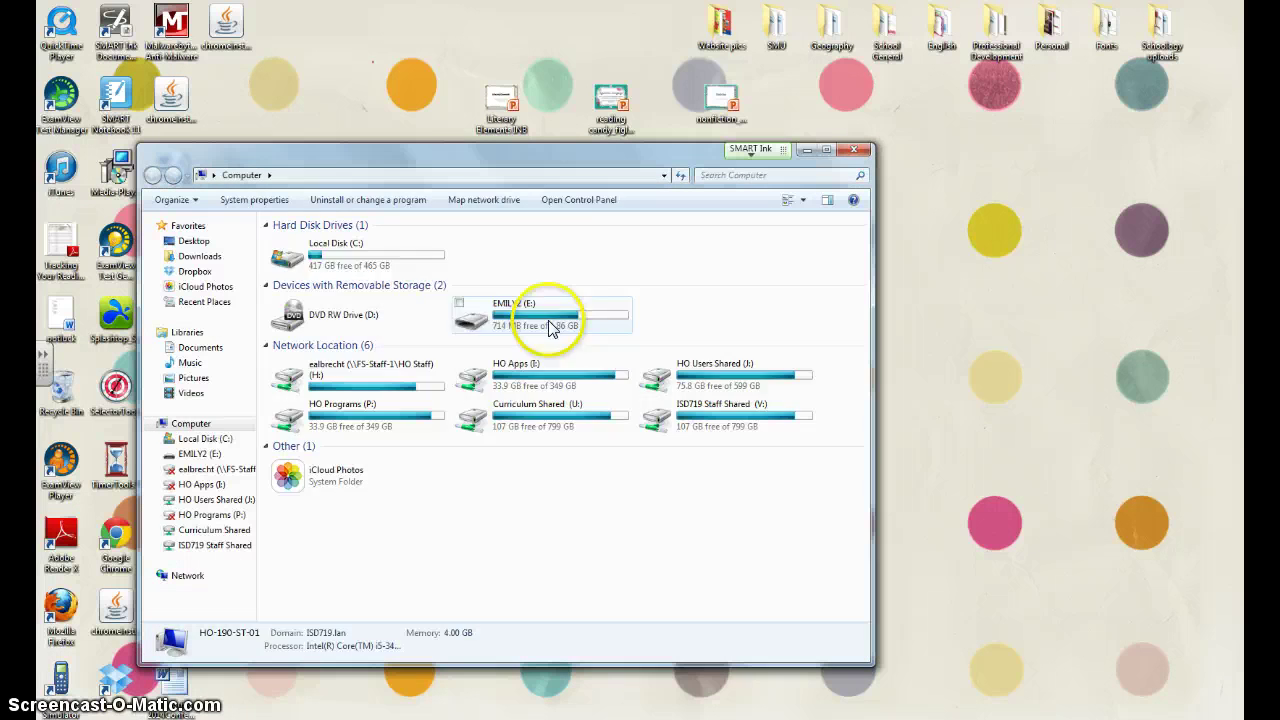
{"action": "double_click", "coordinate": [505, 317]}
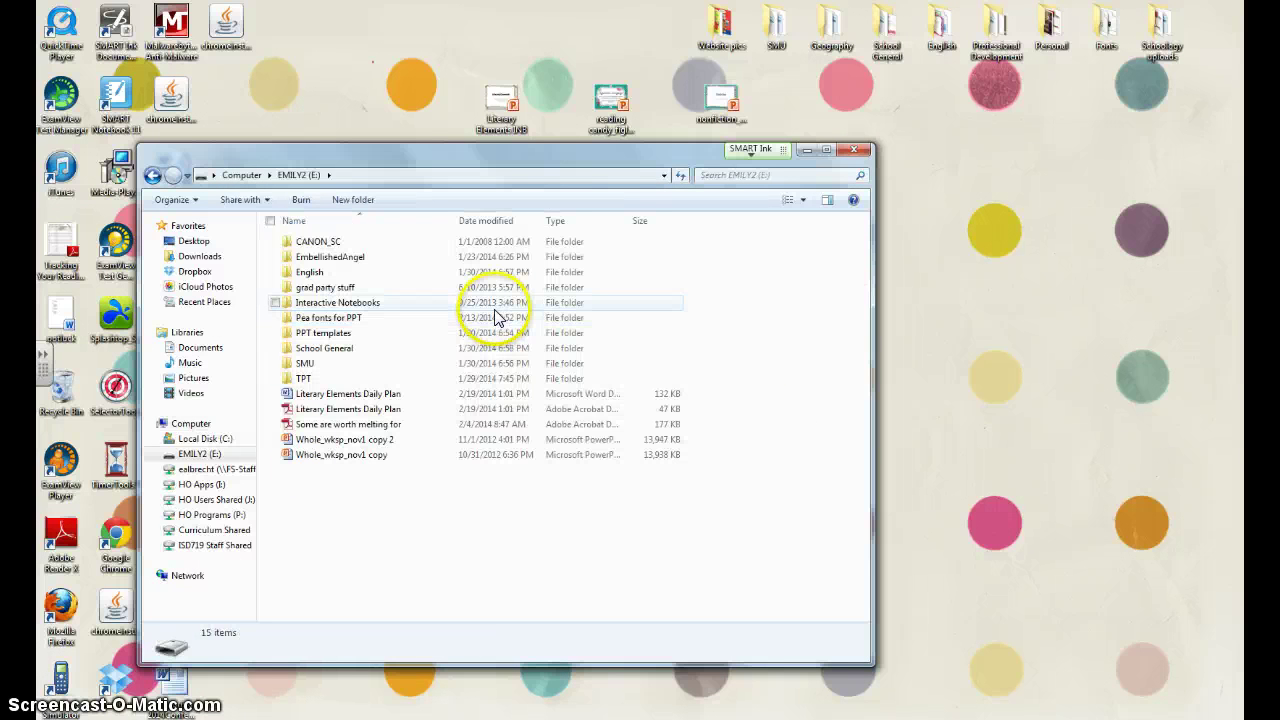
{"action": "double_click", "coordinate": [310, 333]}
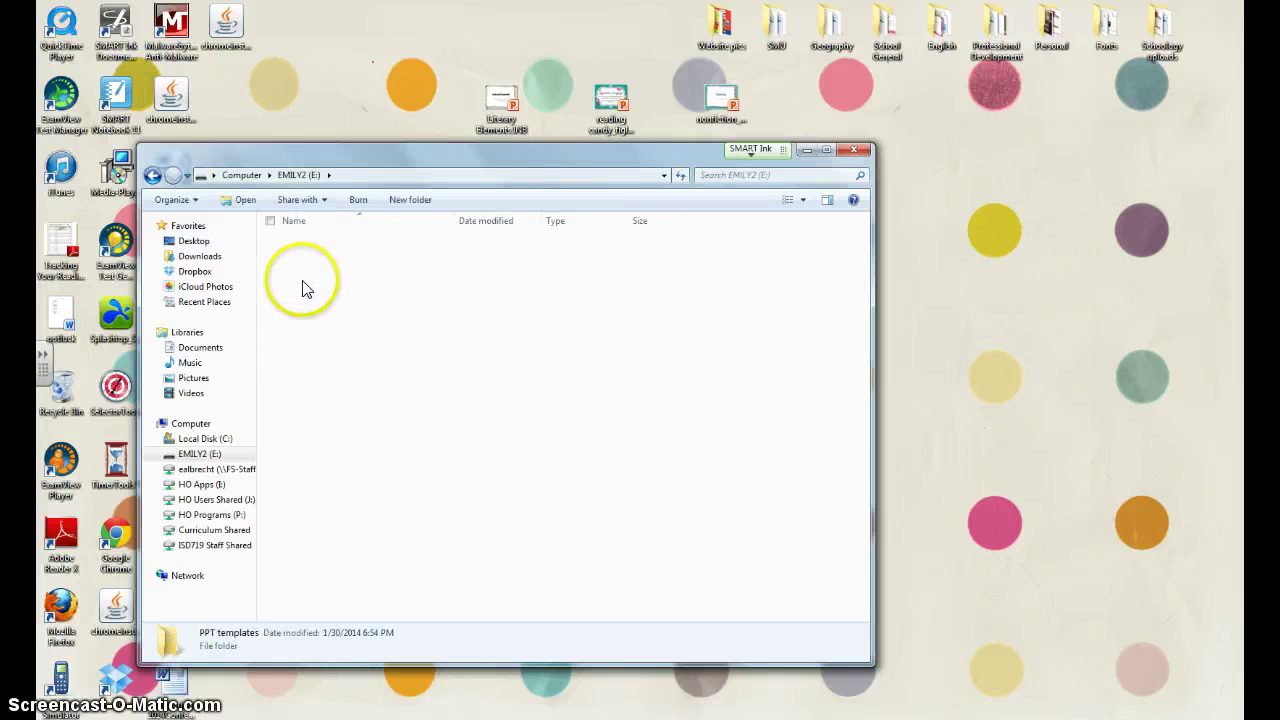
{"action": "double_click", "coordinate": [292, 243]}
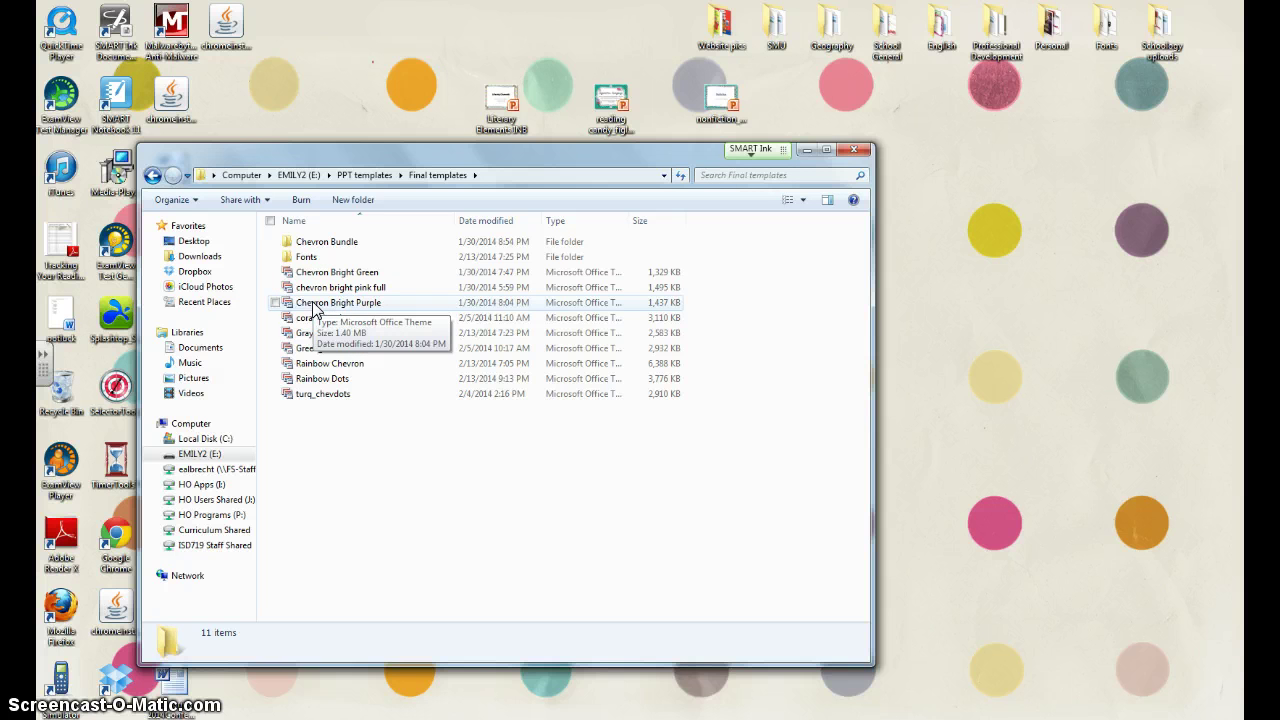
- Start a presentation from the Rainbow Chevron theme file and preview its New Slide layouts
{"action": "double_click", "coordinate": [312, 366]}
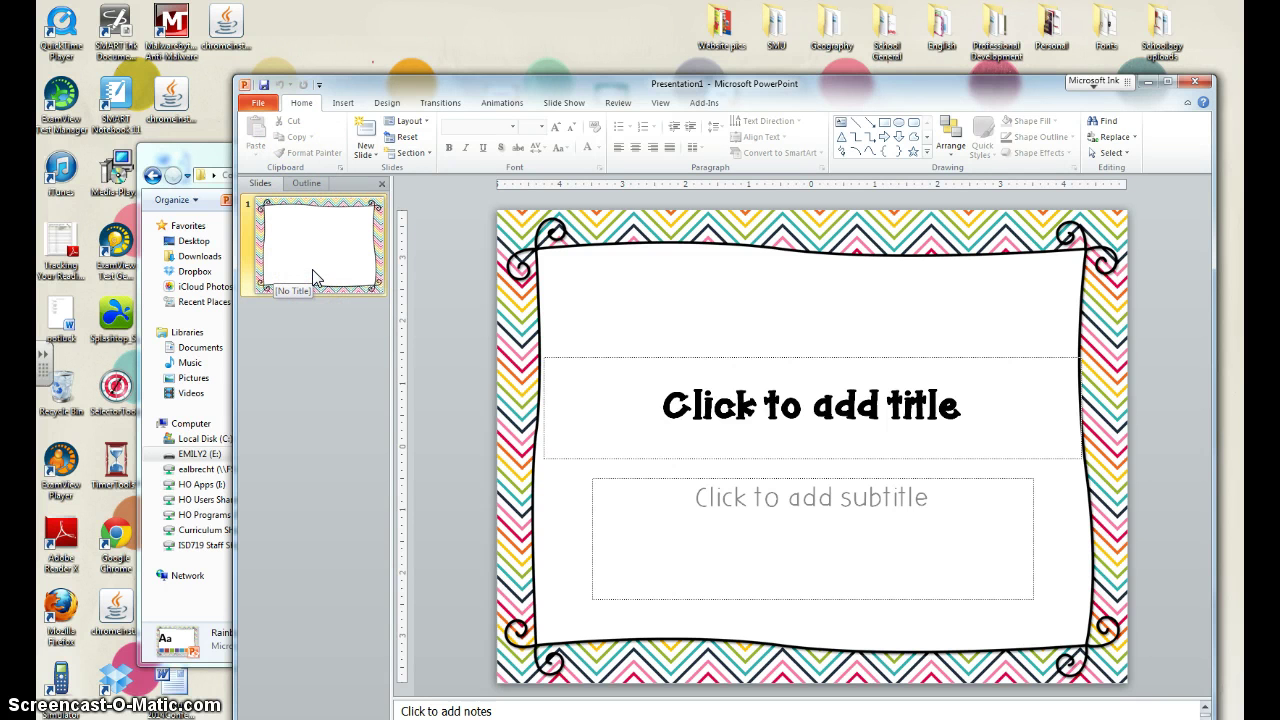
{"action": "left_click", "coordinate": [335, 105]}
{"action": "left_click", "coordinate": [297, 106]}
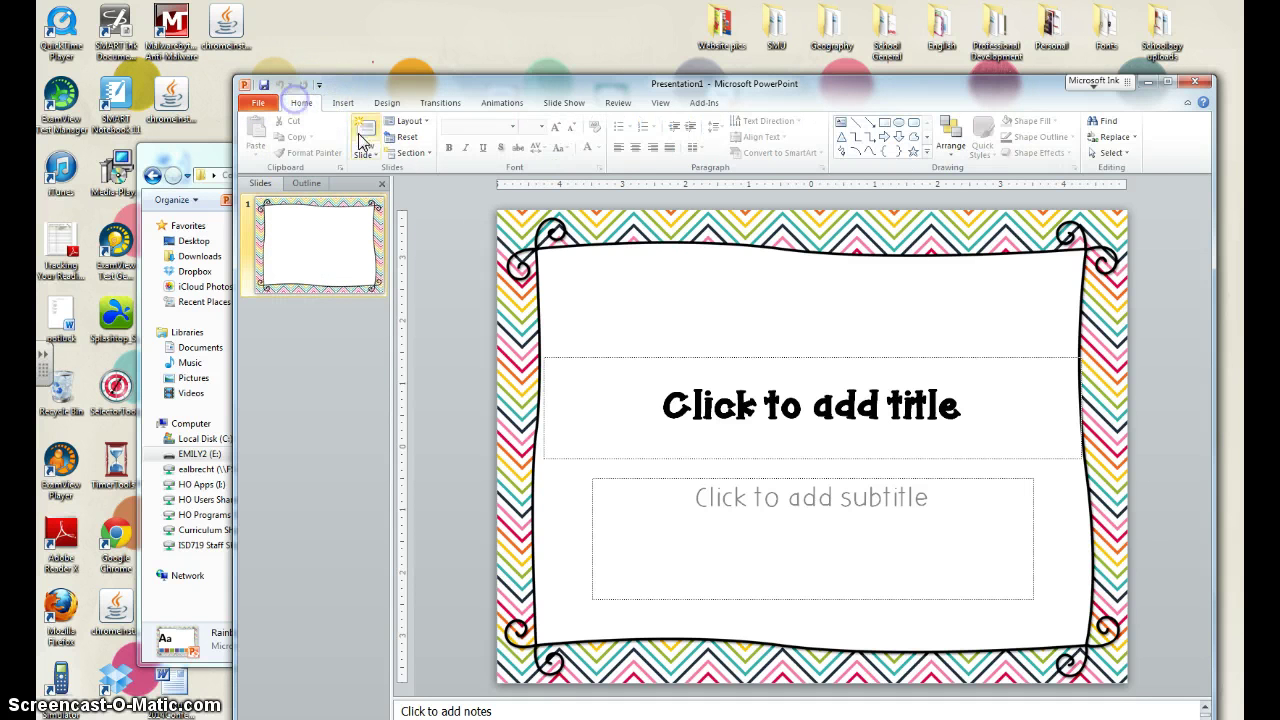
{"action": "left_click", "coordinate": [363, 148]}
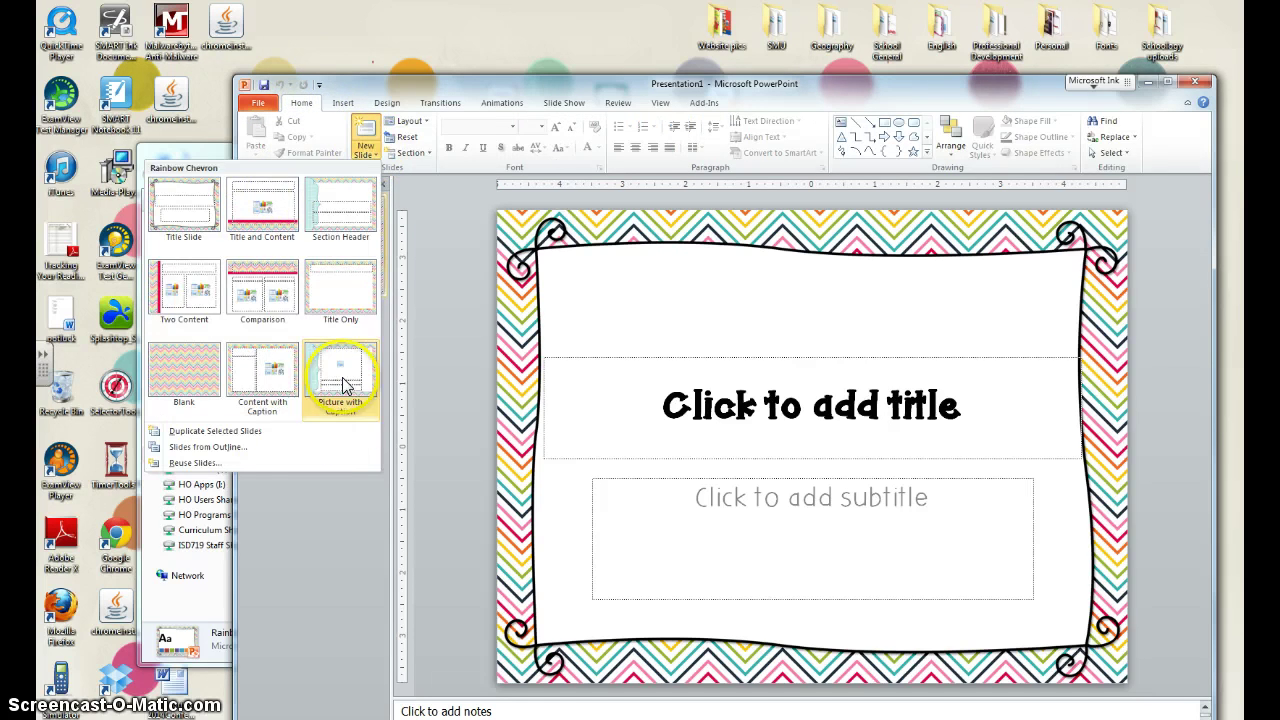
{"action": "left_click", "coordinate": [370, 150]}
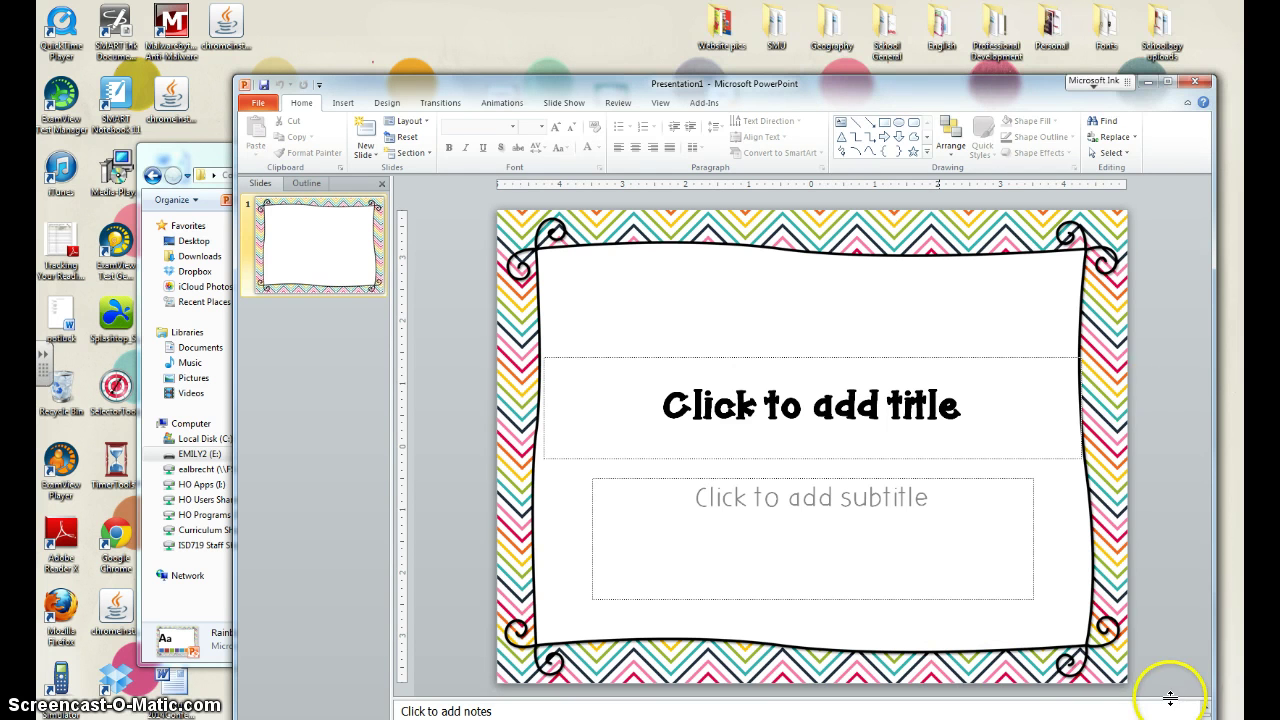
- On the Design tab, expand the All Themes gallery showing Custom and Built-In themes
{"action": "left_click", "coordinate": [388, 104]}
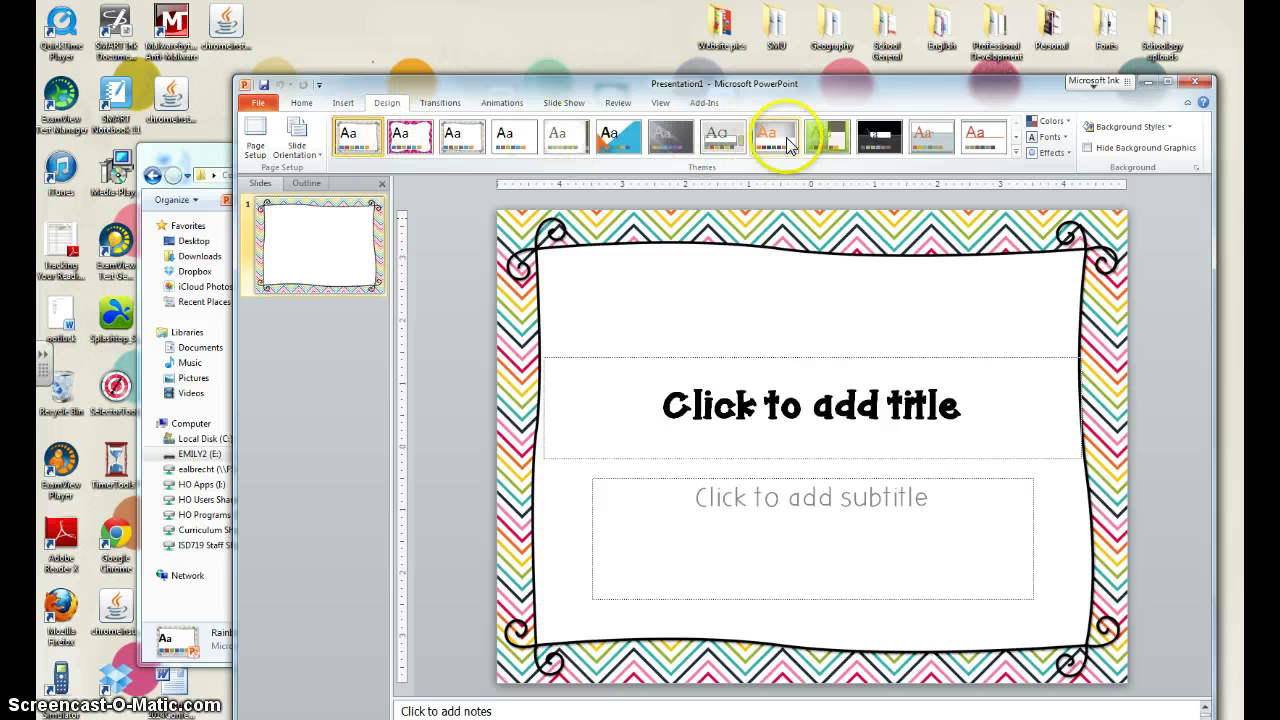
{"action": "left_click", "coordinate": [1016, 154]}
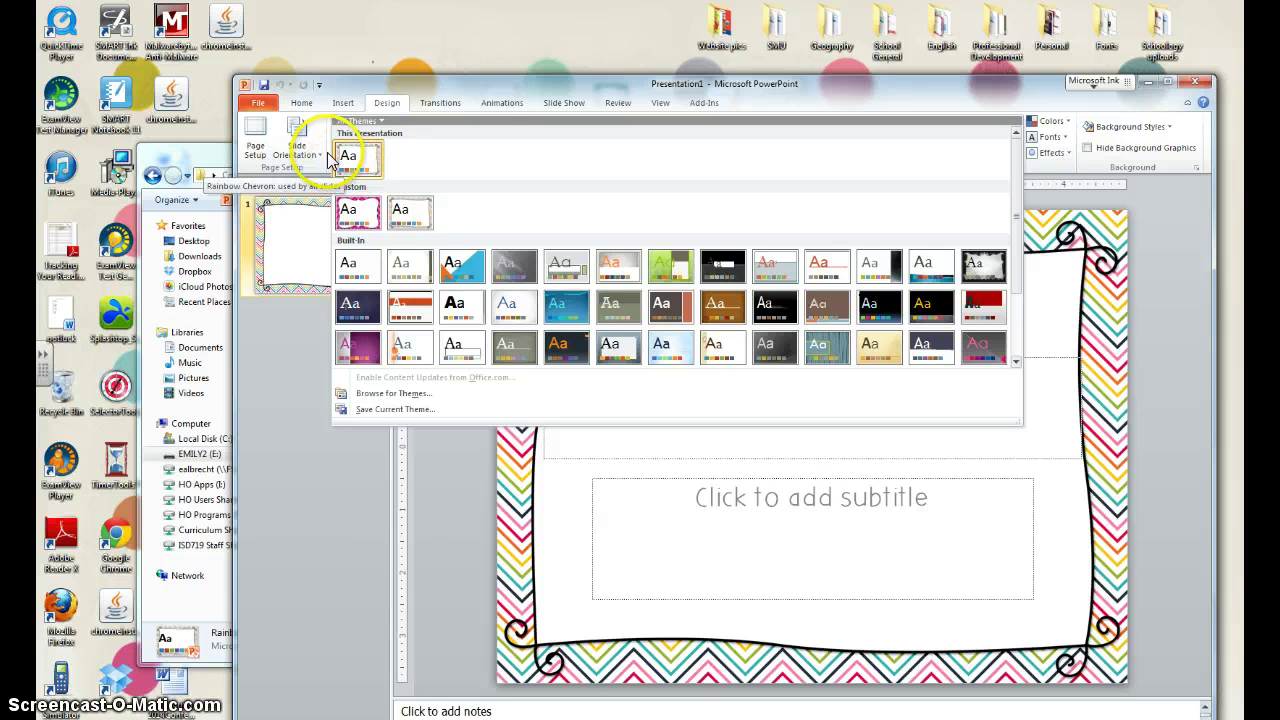
{"action": "left_click_drag", "start_coordinate": [521, 90], "coordinate": [485, 28]}
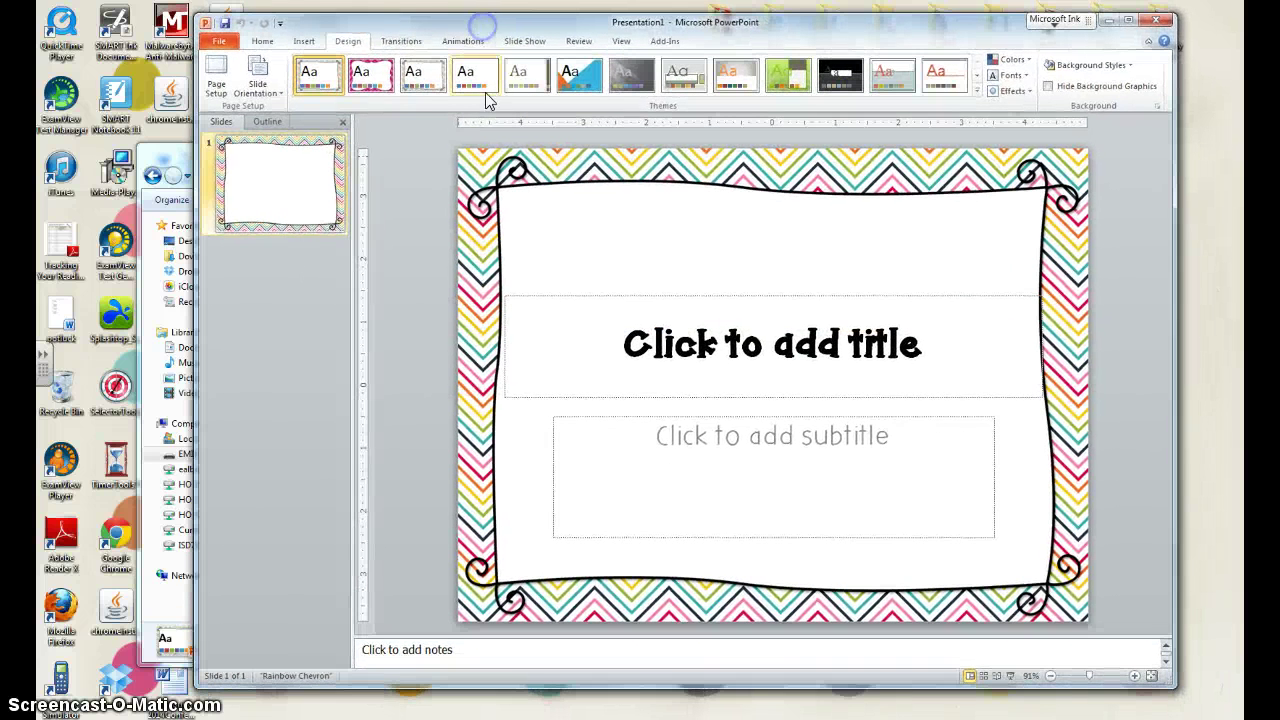
{"action": "left_click", "coordinate": [978, 93]}
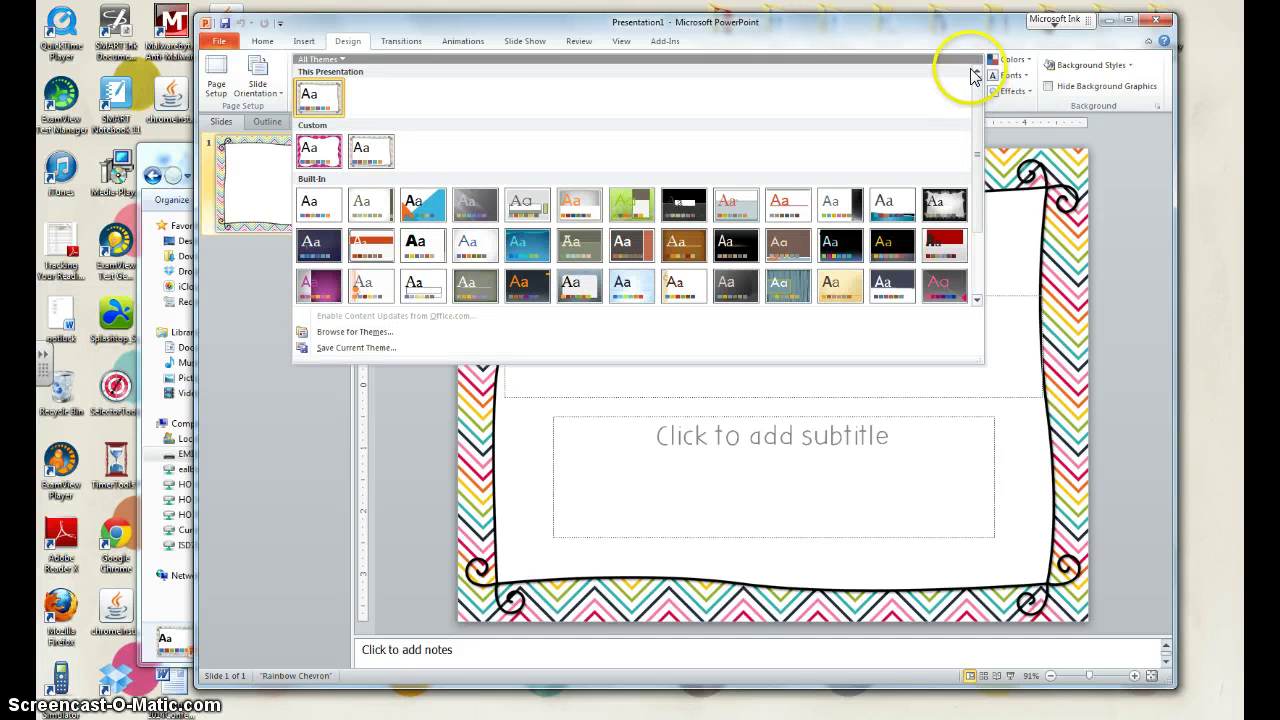
{"action": "left_click", "coordinate": [264, 258]}
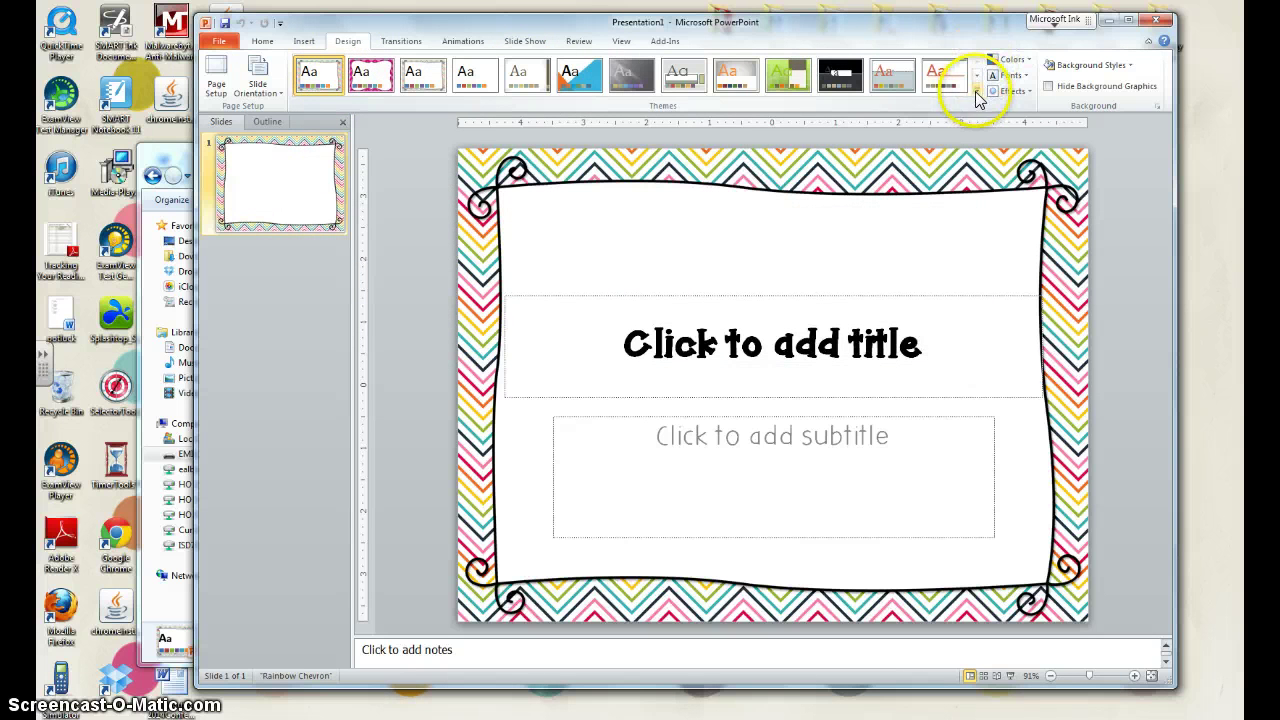
{"action": "left_click", "coordinate": [977, 93]}
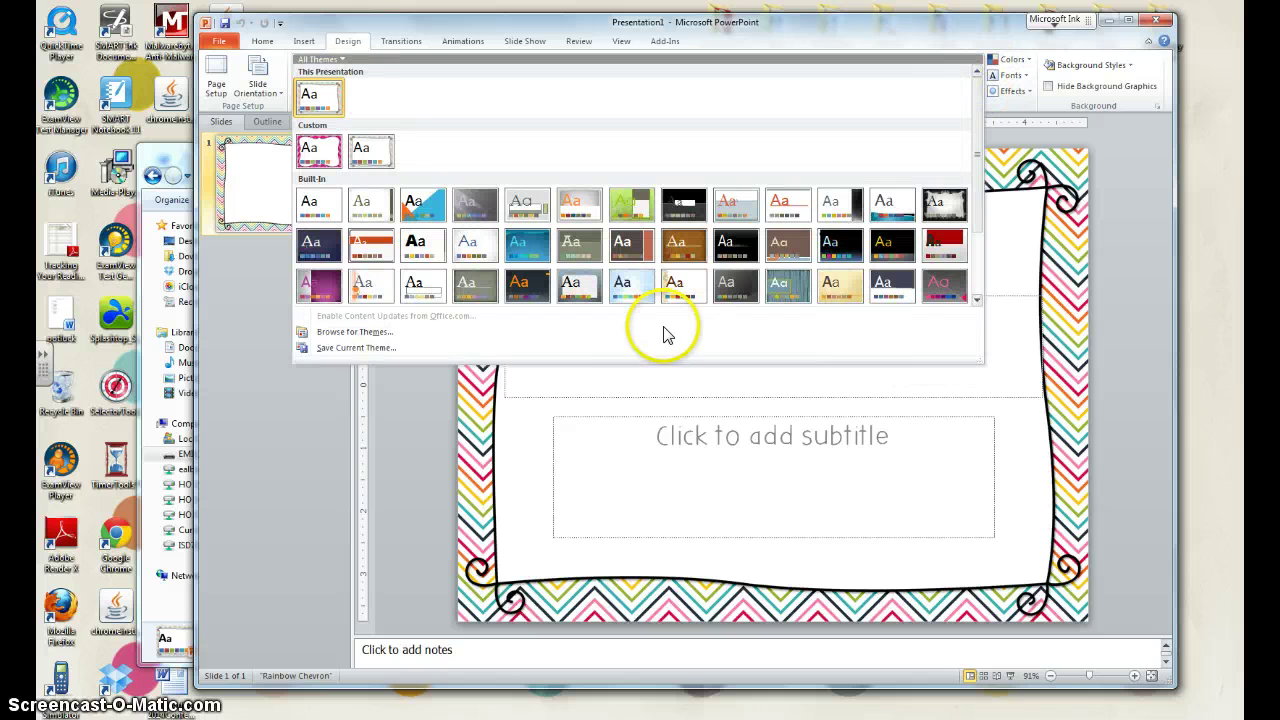
- Save the current theme as 'rainbow chevron' in Document Themes, replacing the existing file
{"action": "left_click", "coordinate": [339, 349]}
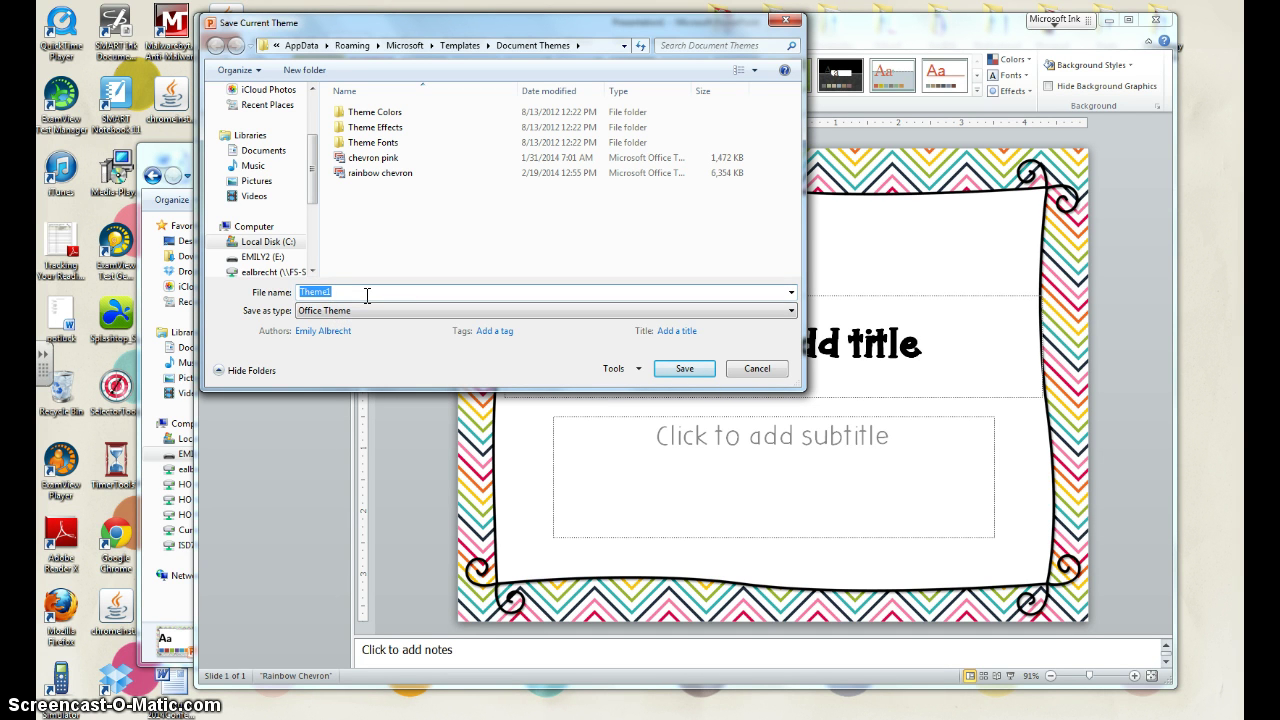
{"action": "type", "text": "rainc"}
{"action": "type", "text": "o"}
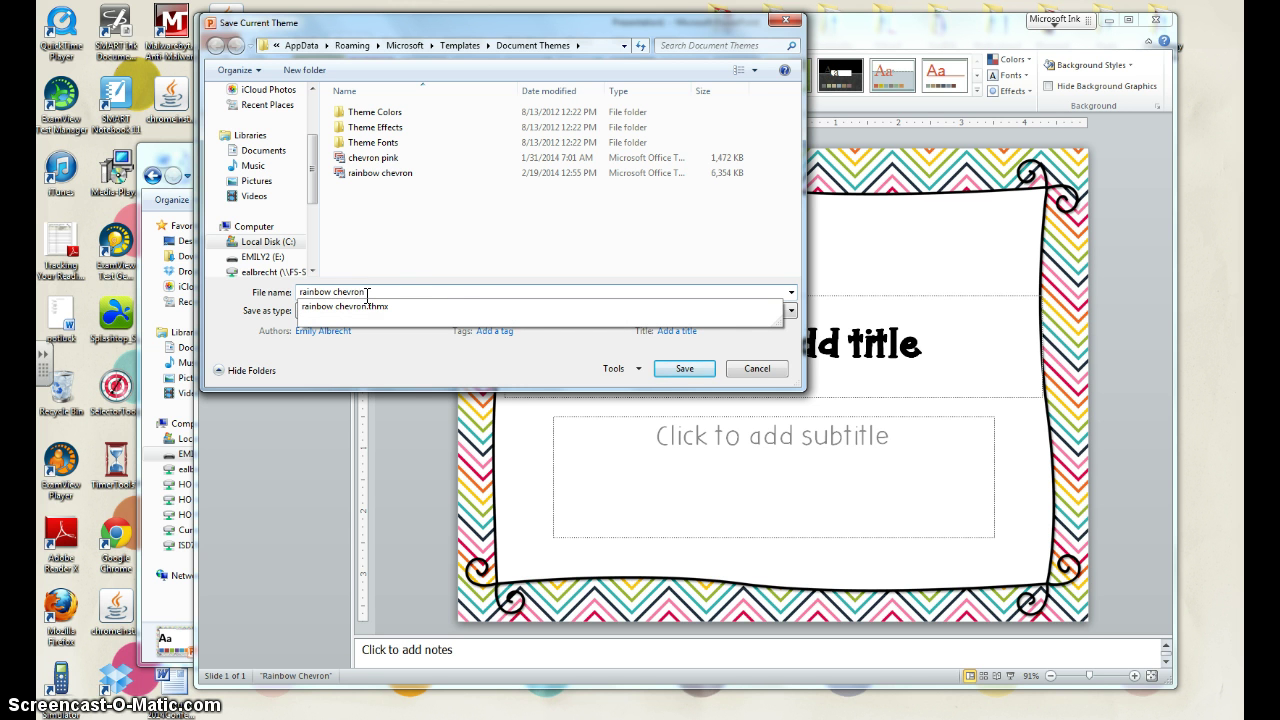
{"action": "left_click", "coordinate": [684, 368]}
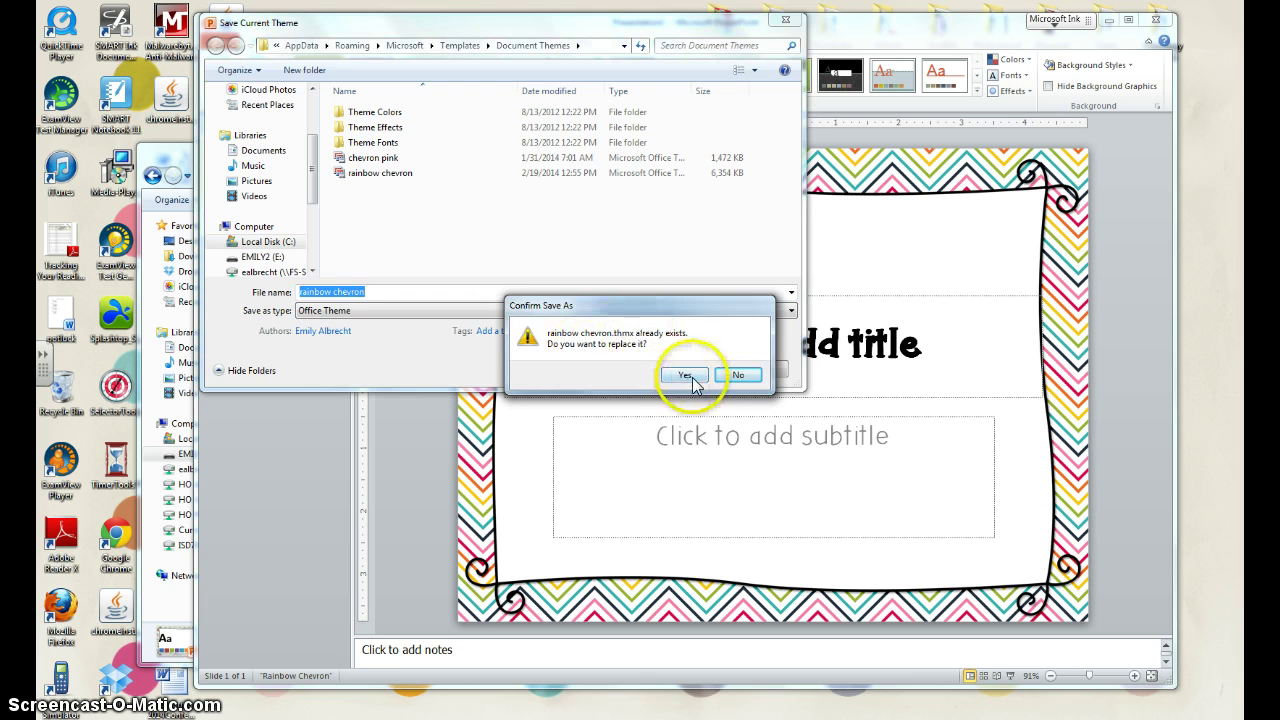
{"action": "left_click", "coordinate": [690, 378]}
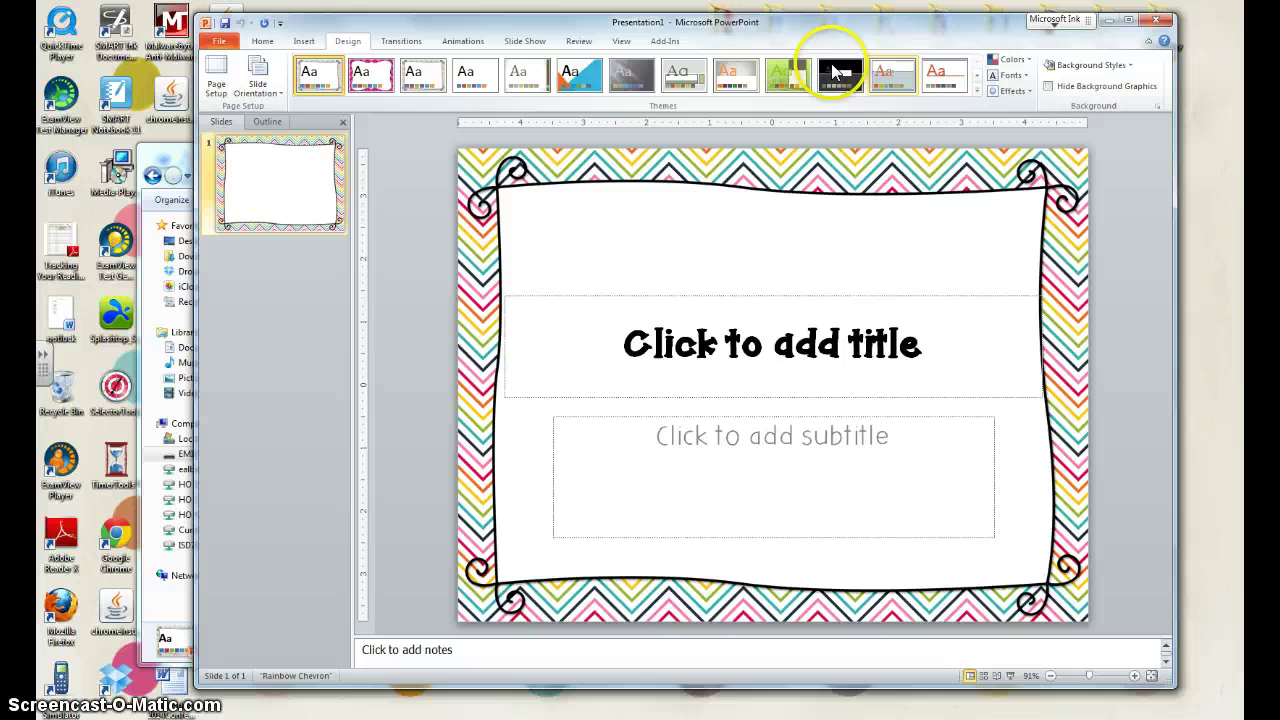
- Check the themes gallery, then close PowerPoint and the Final templates folder window
{"action": "left_click", "coordinate": [977, 89]}
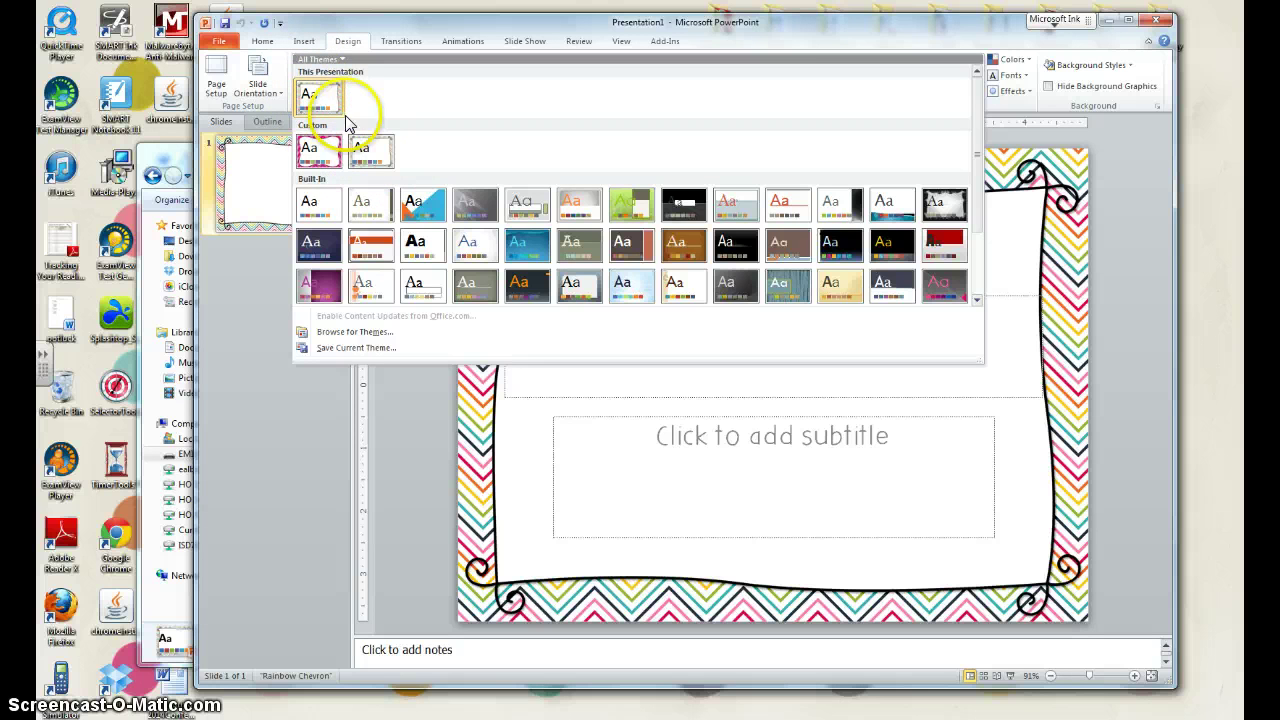
{"action": "left_click", "coordinate": [341, 465]}
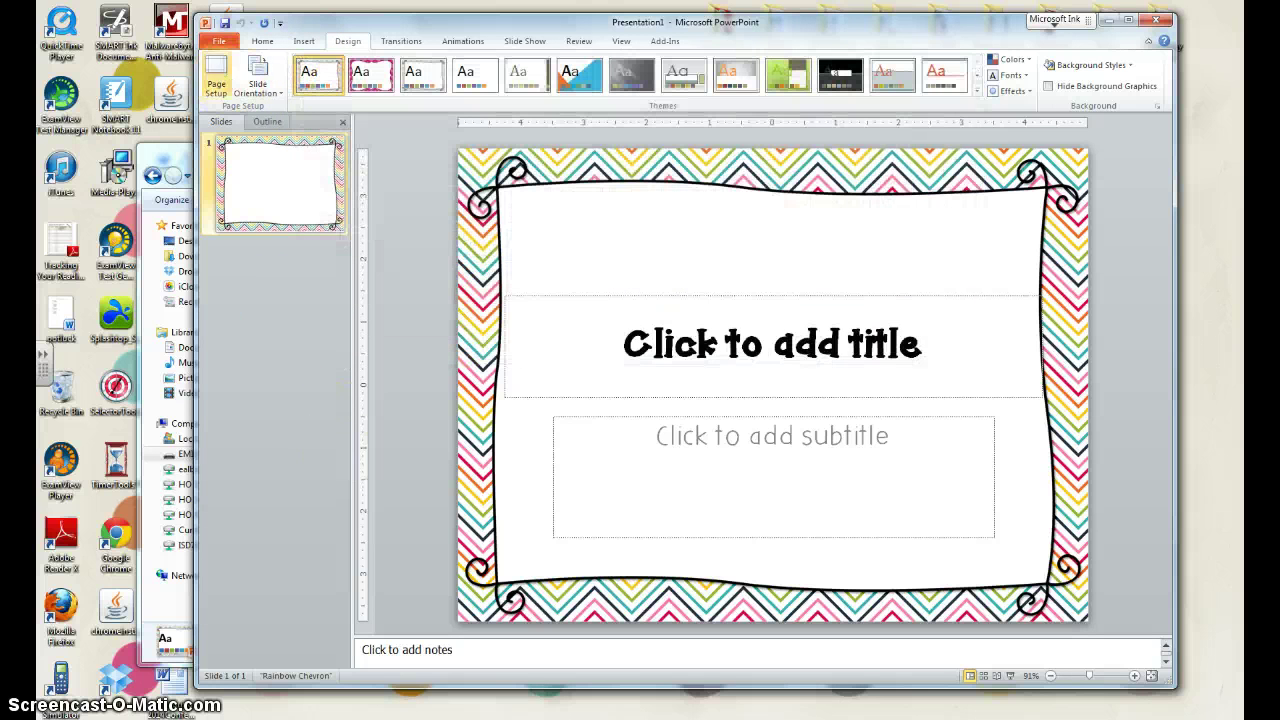
{"action": "left_click", "coordinate": [1155, 19]}
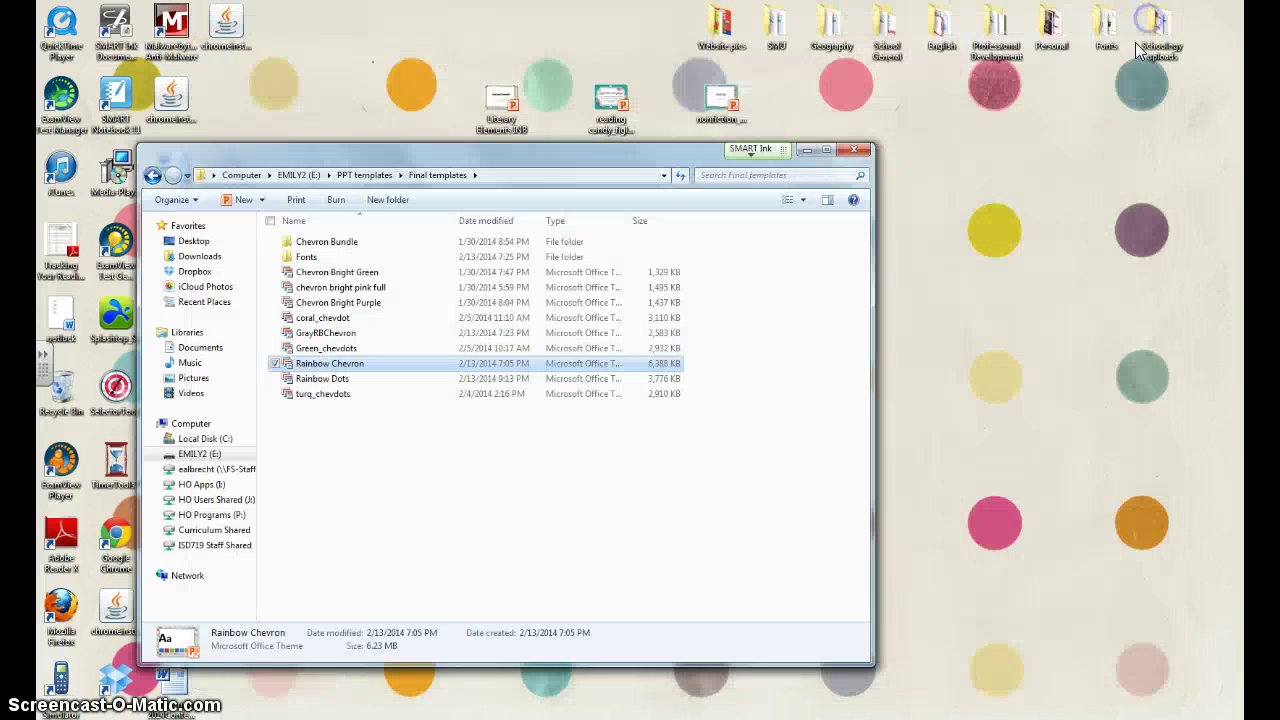
{"action": "left_click", "coordinate": [855, 149]}
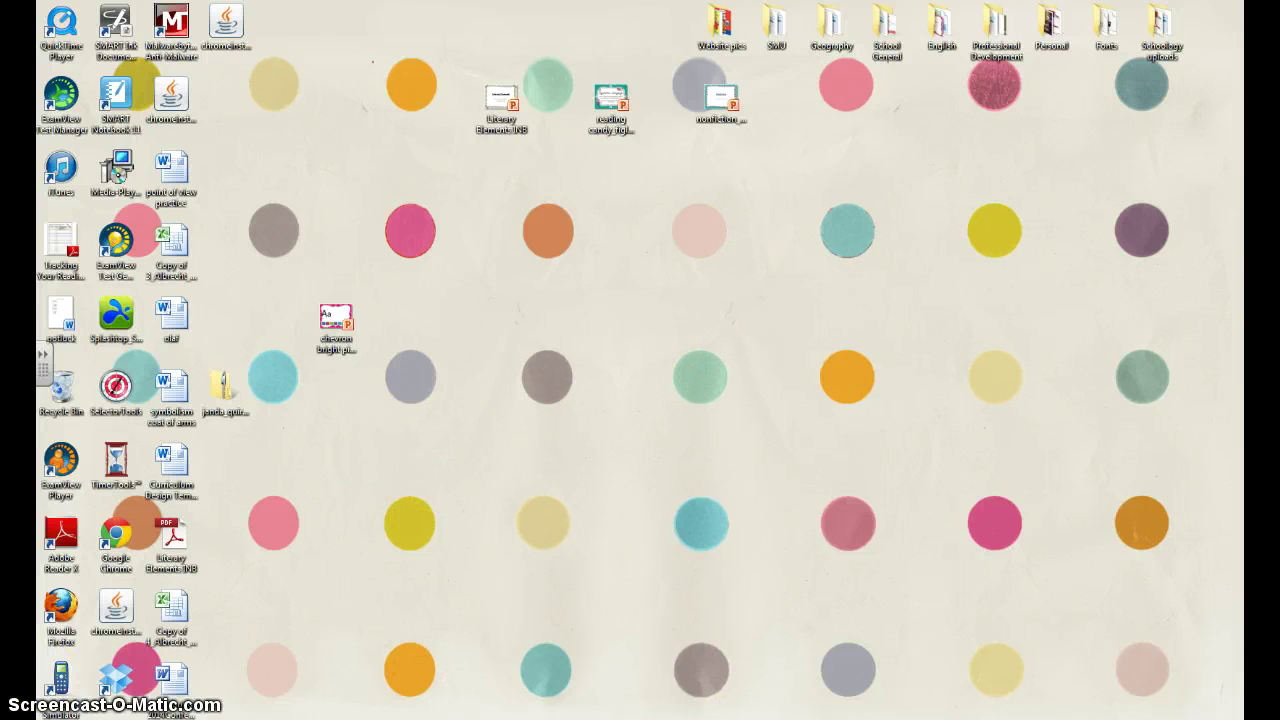
- Launch PowerPoint 2010 from Start and apply the rainbow chevron theme
{"action": "key", "text": "super"}
{"action": "left_click", "coordinate": [95, 410]}
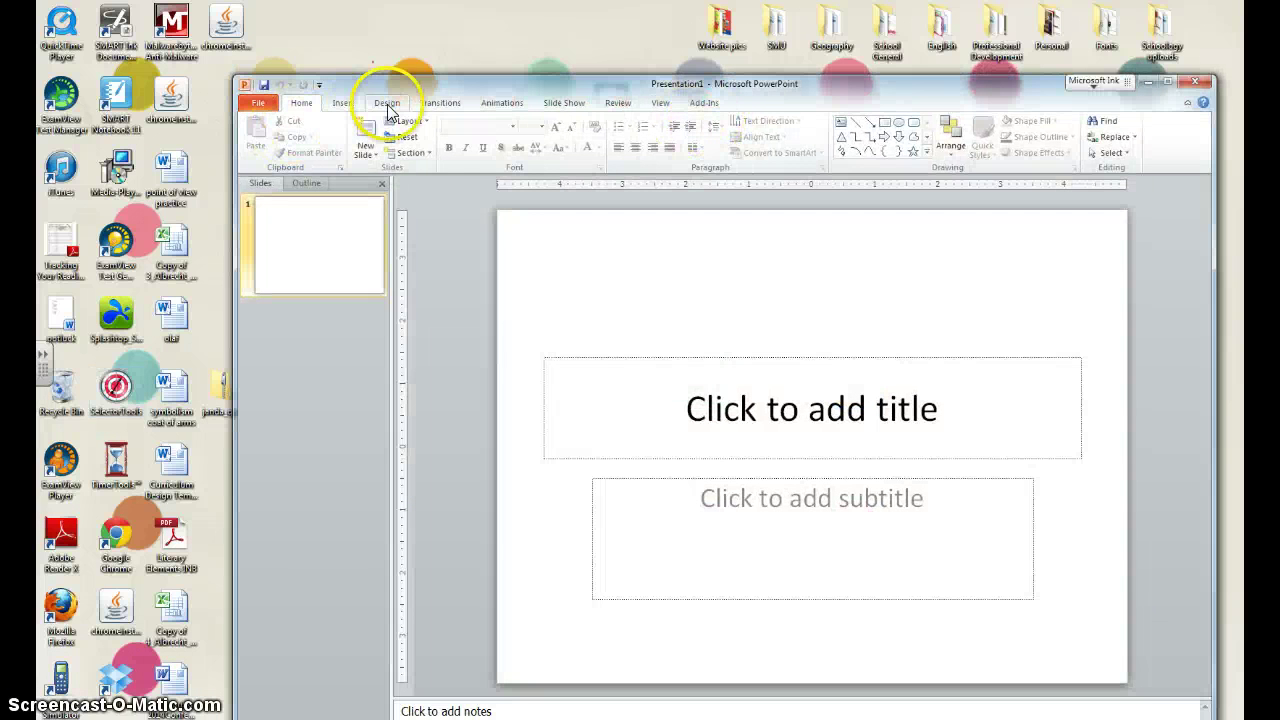
{"action": "left_click", "coordinate": [387, 106]}
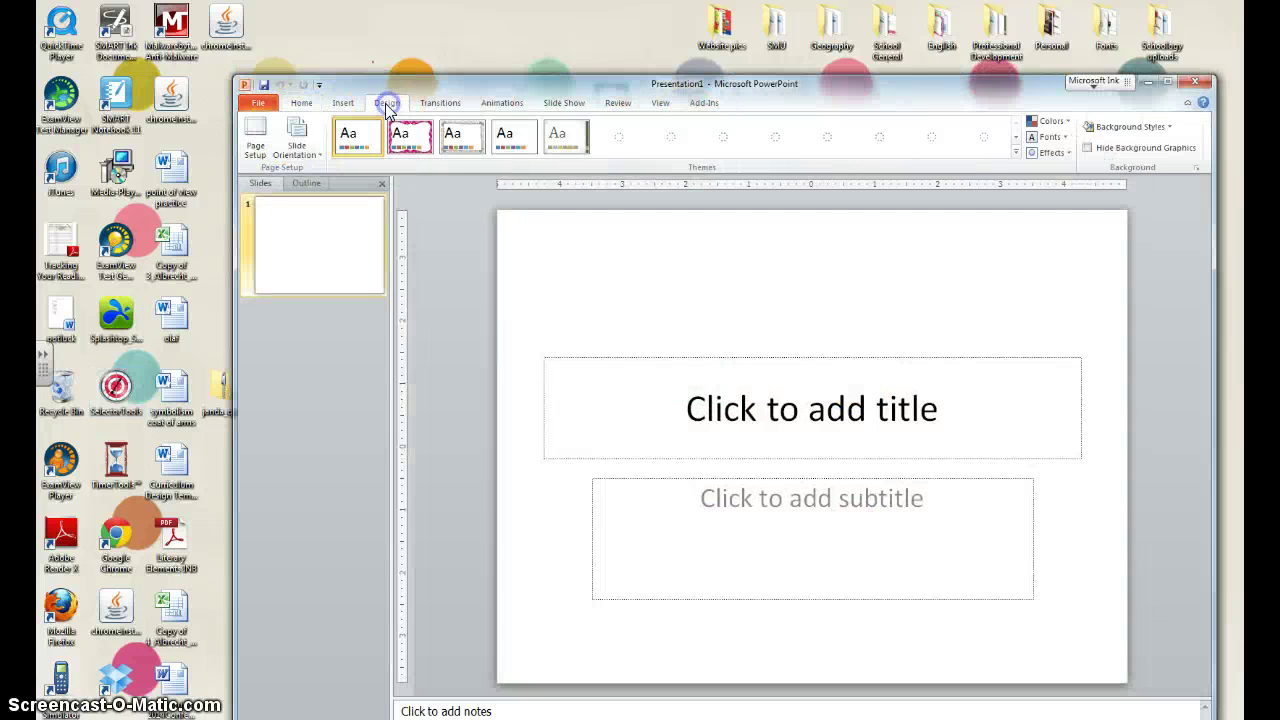
{"action": "left_click", "coordinate": [468, 147]}
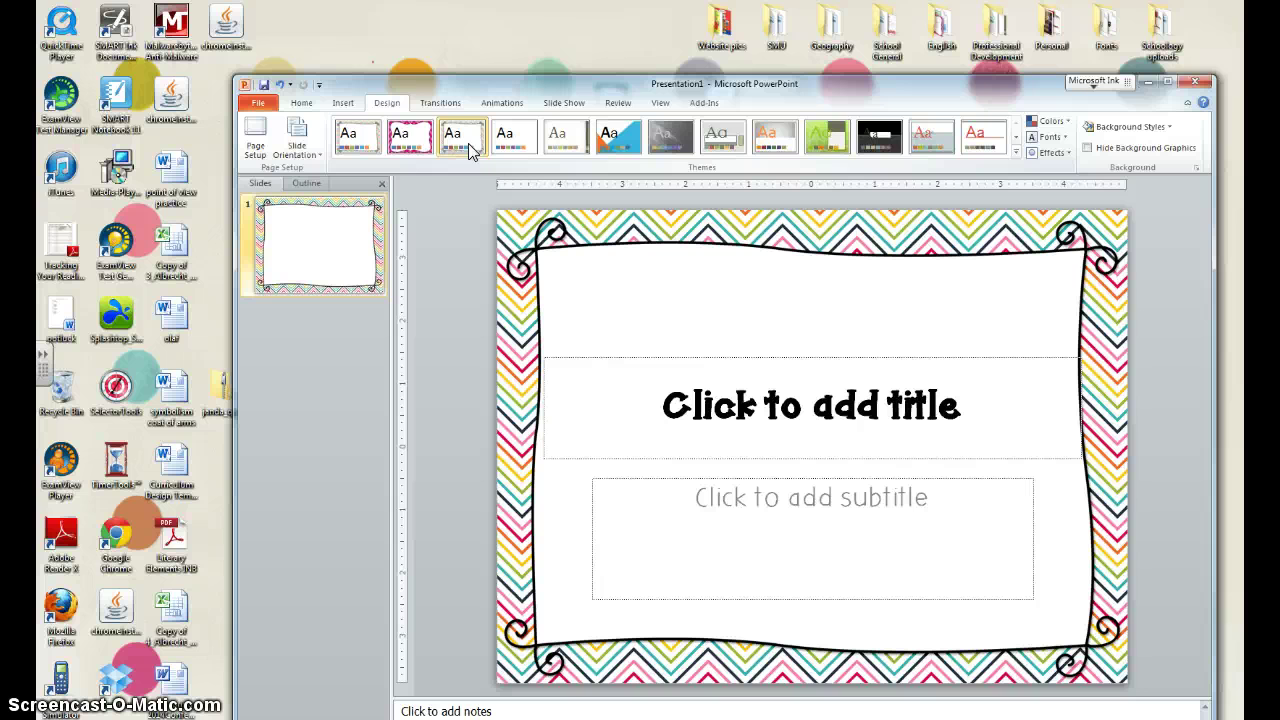
- Add Section Header, Blank, and another Section Header slide to preview the theme's layouts
{"action": "left_click", "coordinate": [301, 103]}
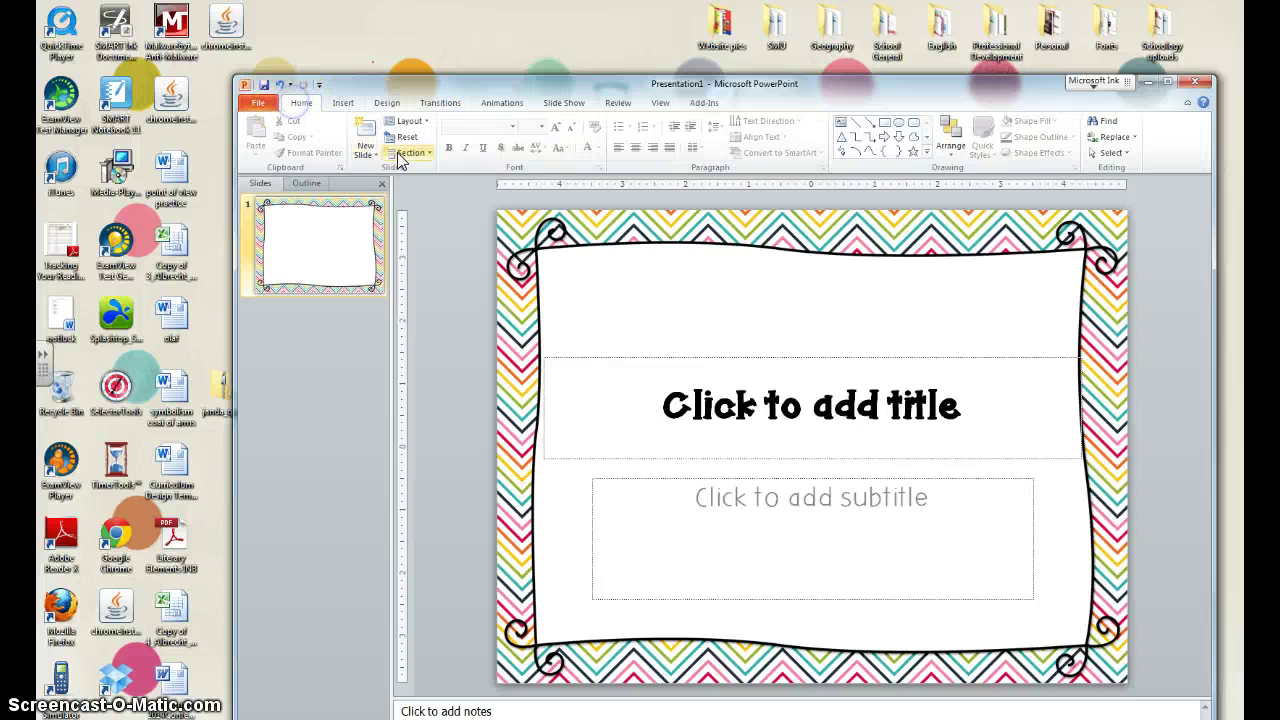
{"action": "left_click", "coordinate": [367, 155]}
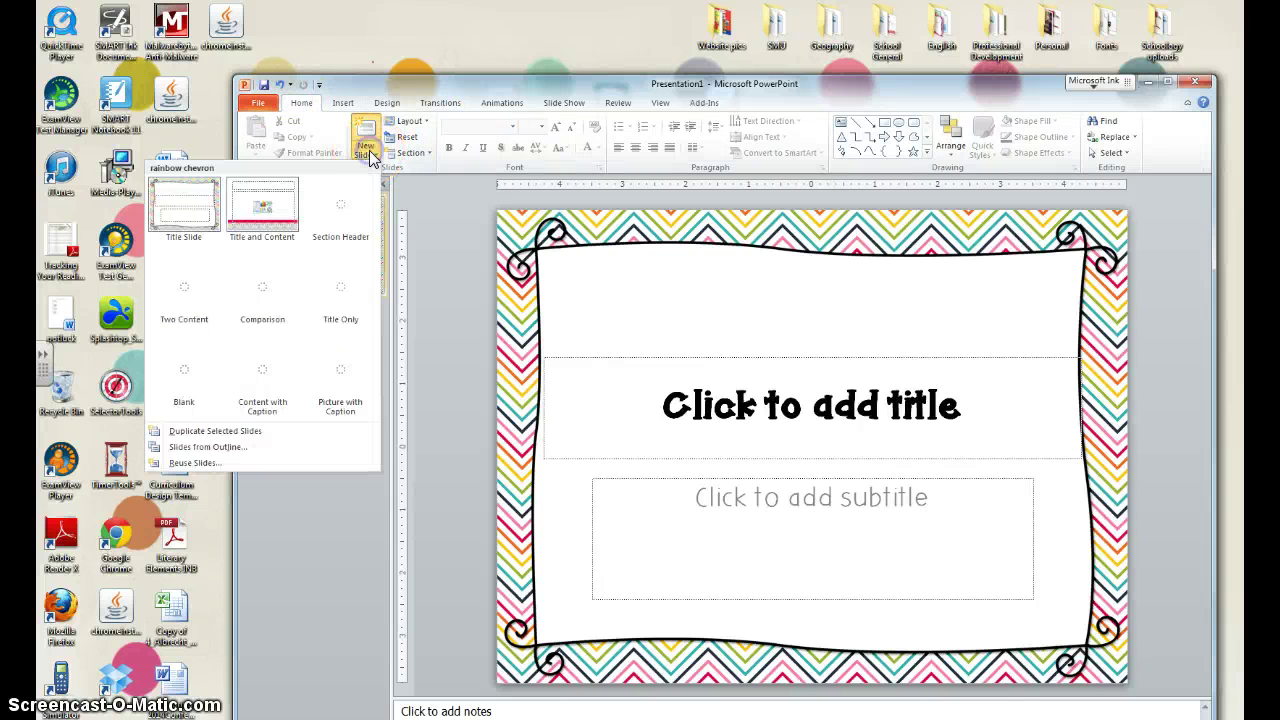
{"action": "left_click", "coordinate": [340, 207]}
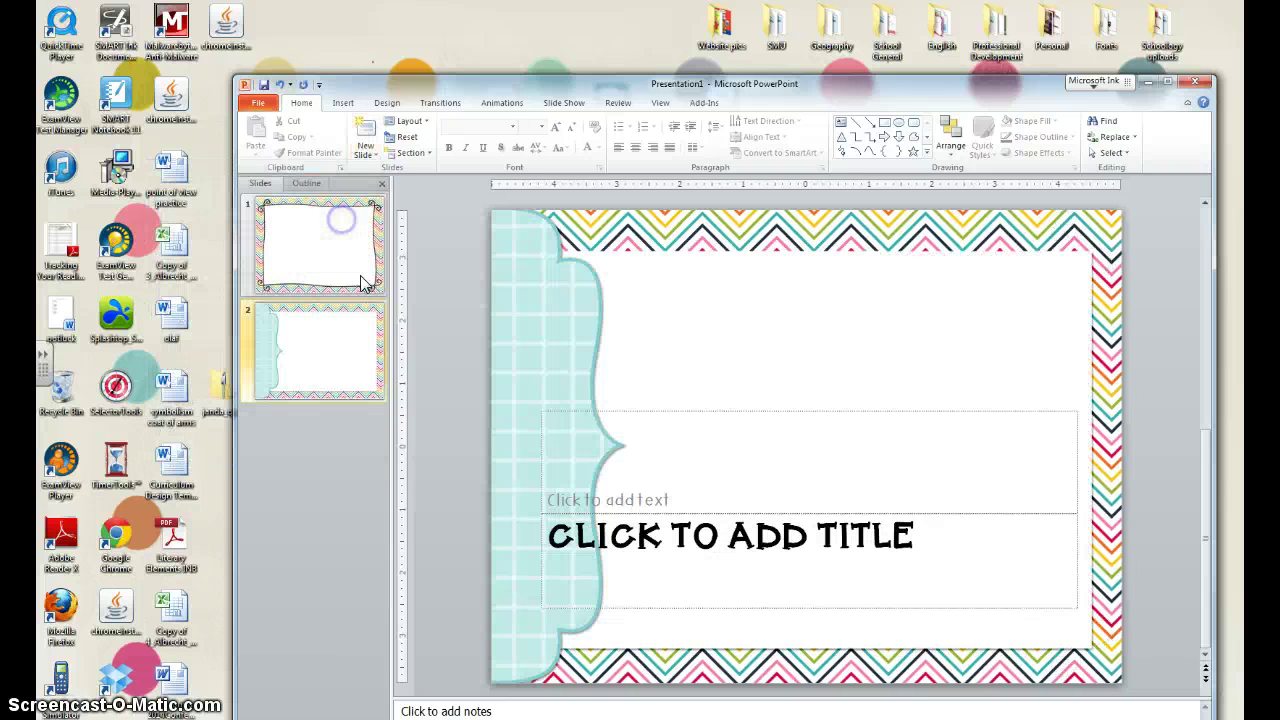
{"action": "left_click", "coordinate": [365, 153]}
{"action": "left_click", "coordinate": [186, 368]}
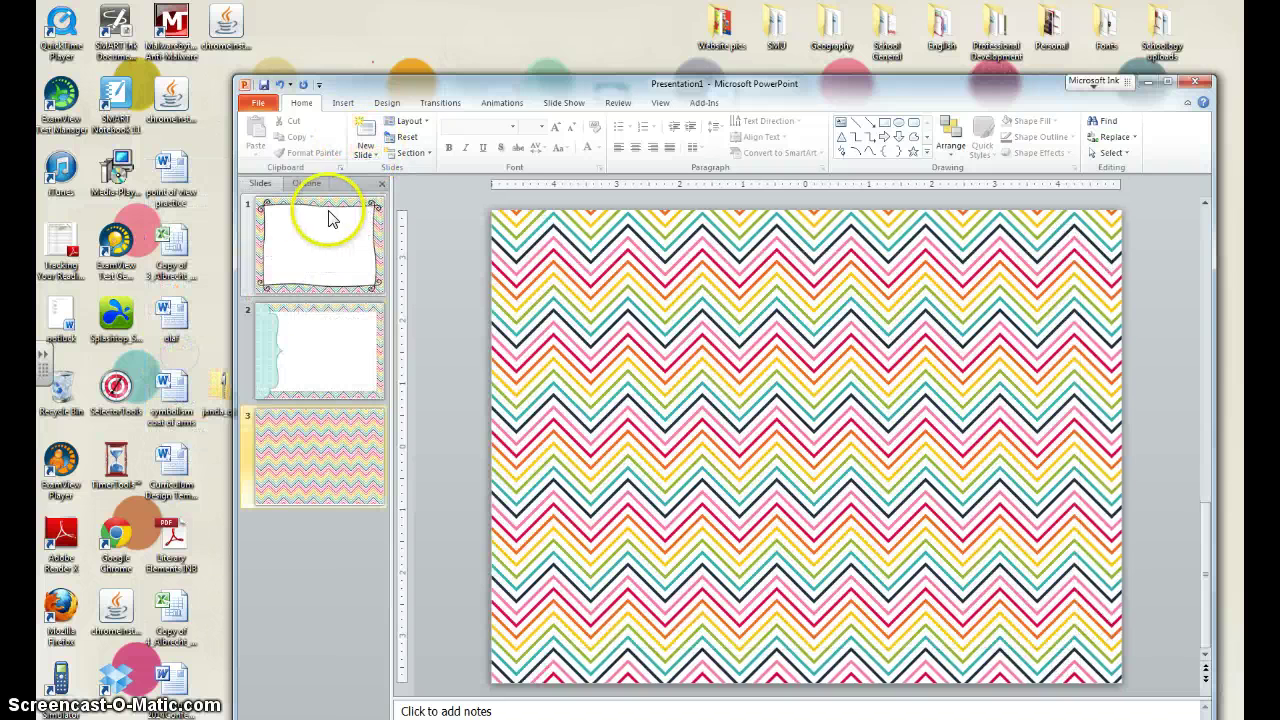
{"action": "left_click", "coordinate": [383, 183]}
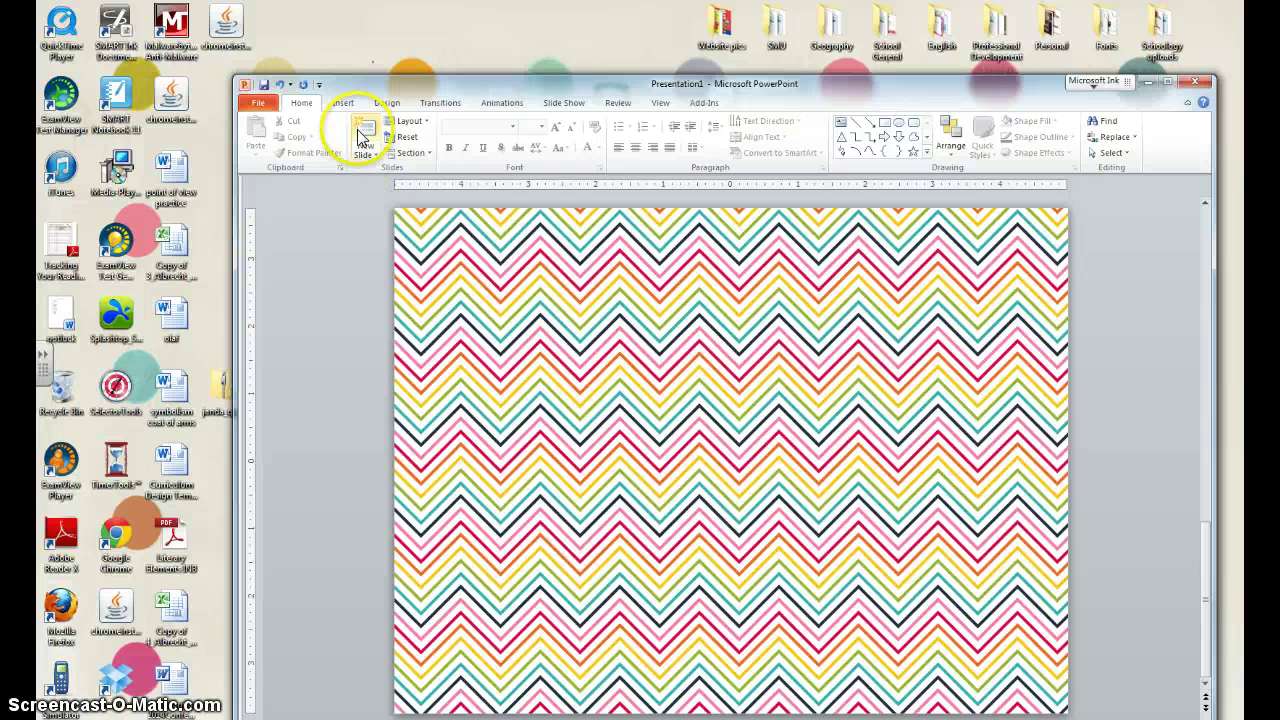
{"action": "left_click", "coordinate": [368, 153]}
{"action": "left_click", "coordinate": [357, 208]}
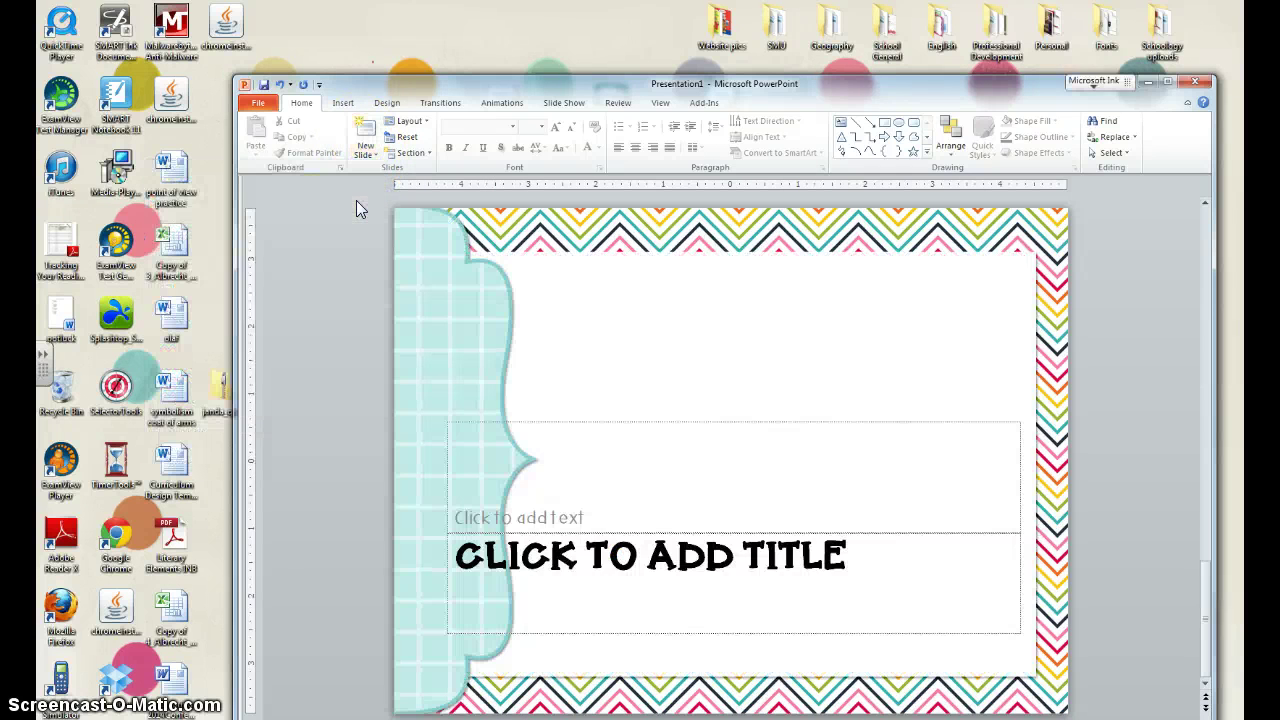
{"action": "left_click", "coordinate": [393, 193]}
- Close PowerPoint without saving Presentation1 and bring up the Start menu
{"action": "left_click", "coordinate": [386, 103]}
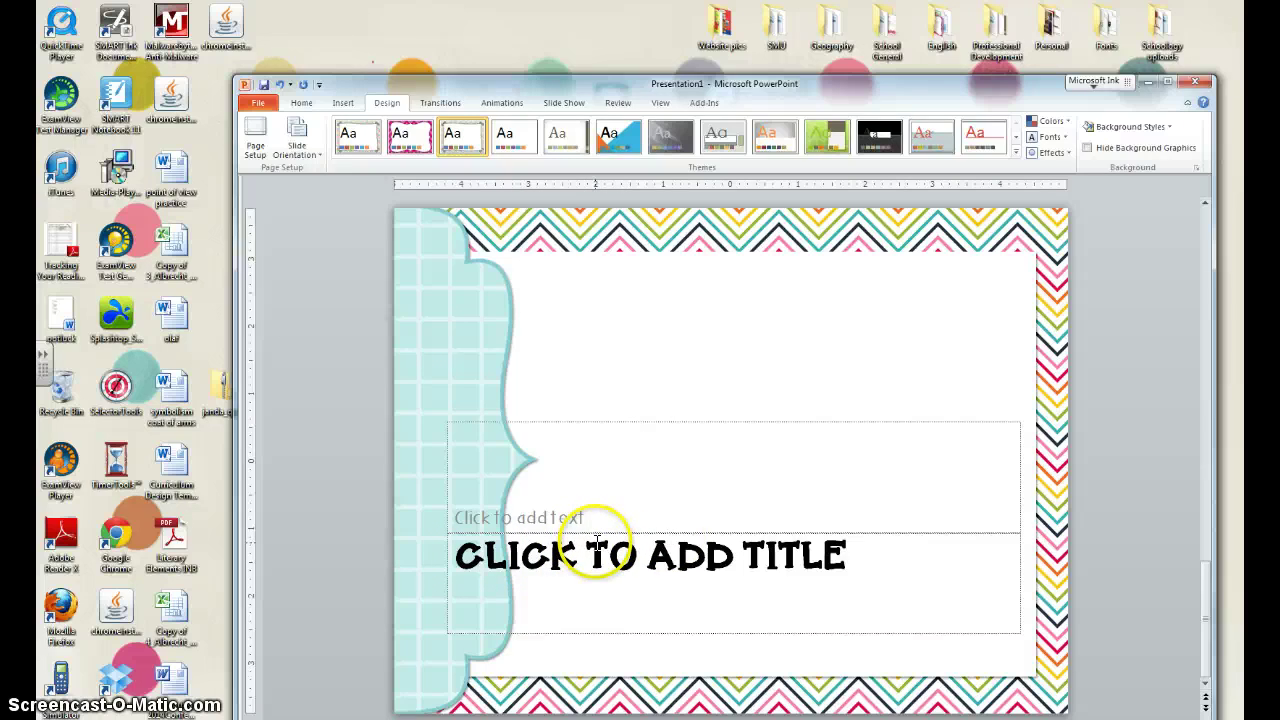
{"action": "left_click", "coordinate": [1195, 81]}
{"action": "left_click", "coordinate": [645, 386]}
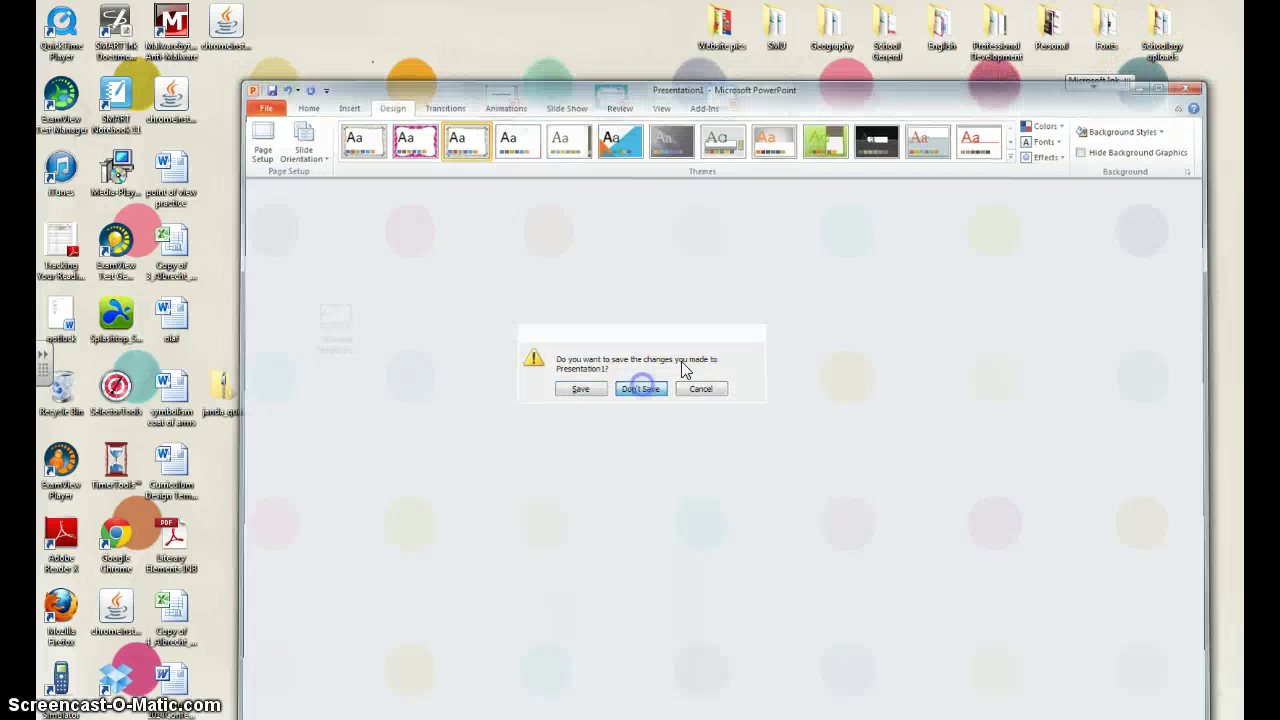
{"action": "key", "text": "super"}
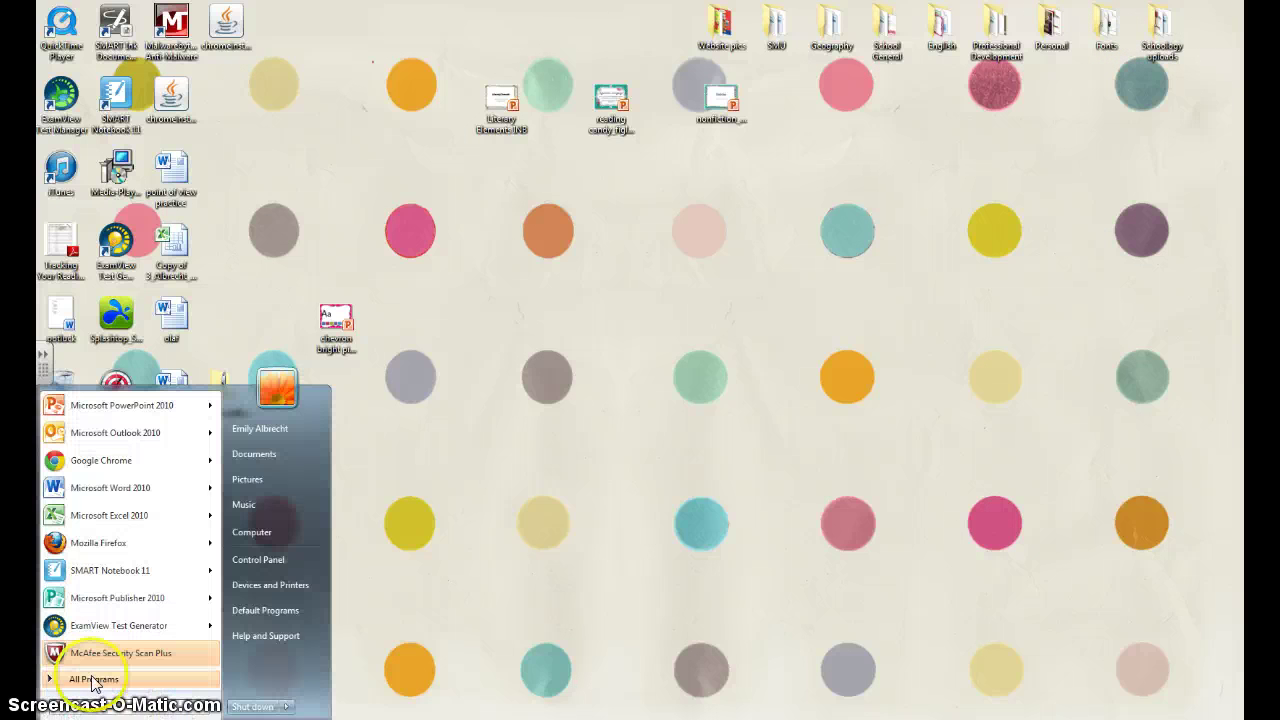
- From Computer, browse to E:\PPT templates\Final templates\Fonts in Windows Explorer
{"action": "left_click", "coordinate": [262, 535]}
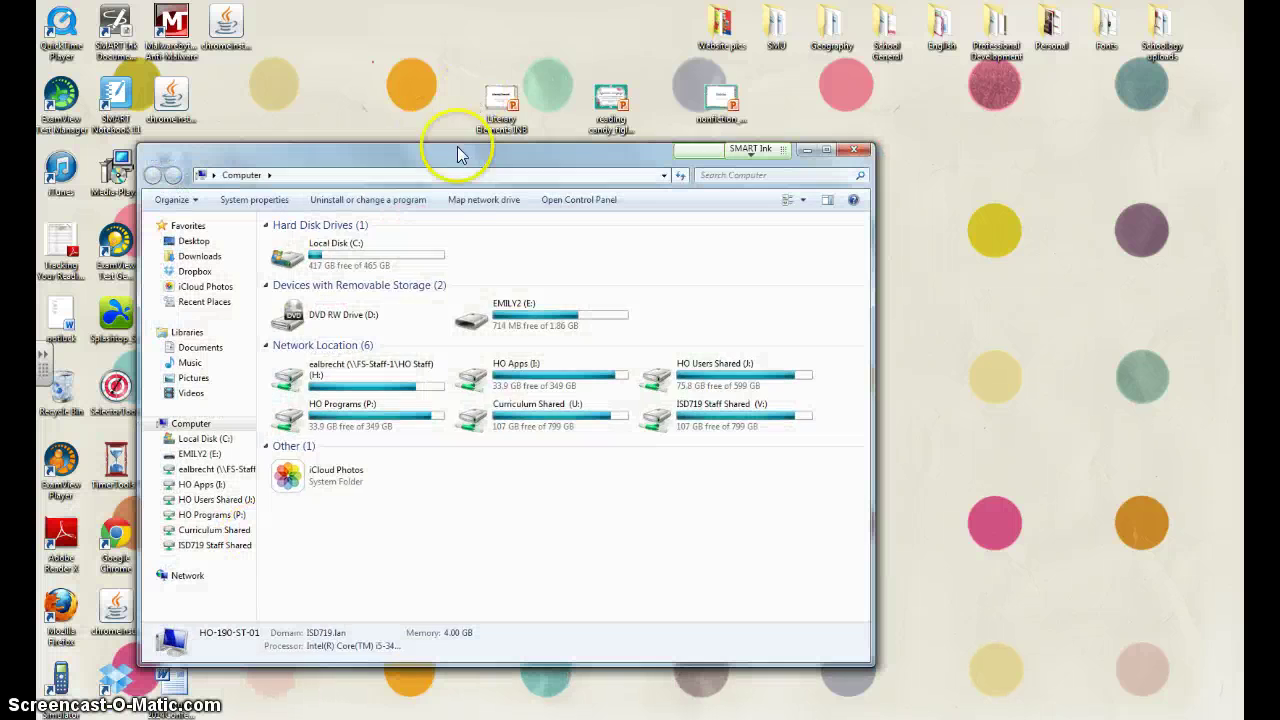
{"action": "double_click", "coordinate": [560, 308]}
{"action": "double_click", "coordinate": [308, 336]}
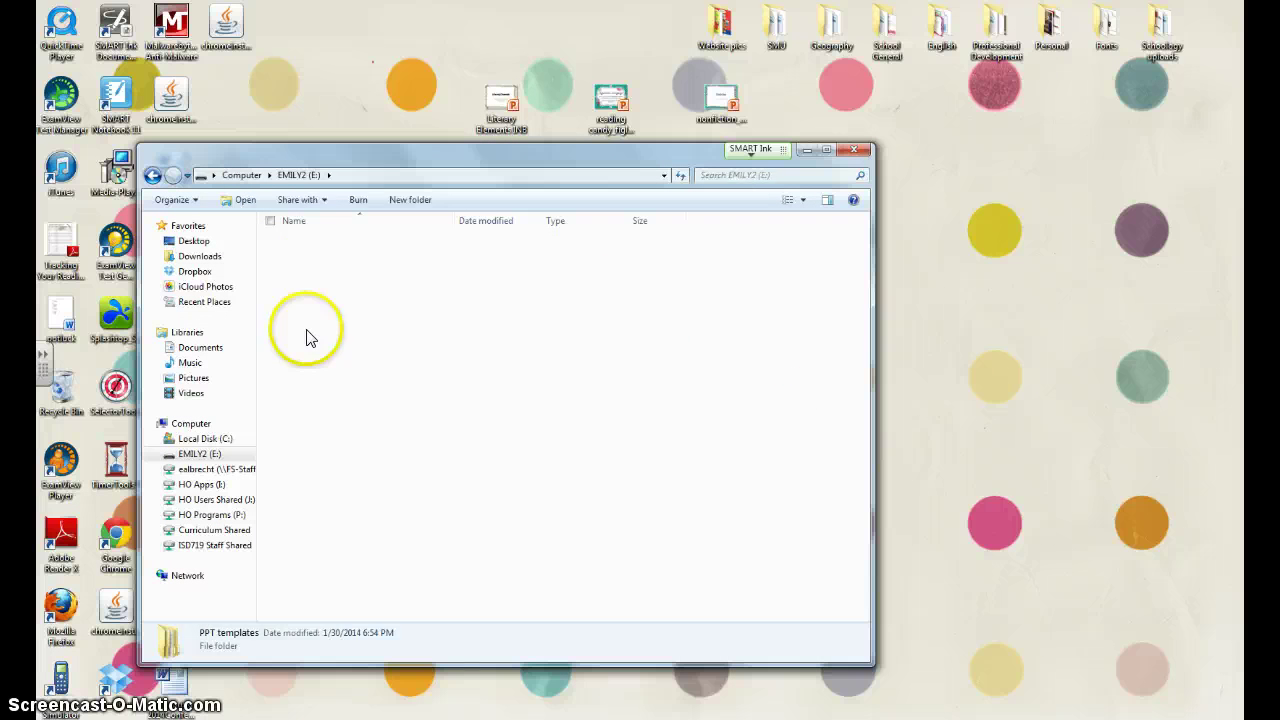
{"action": "double_click", "coordinate": [310, 243]}
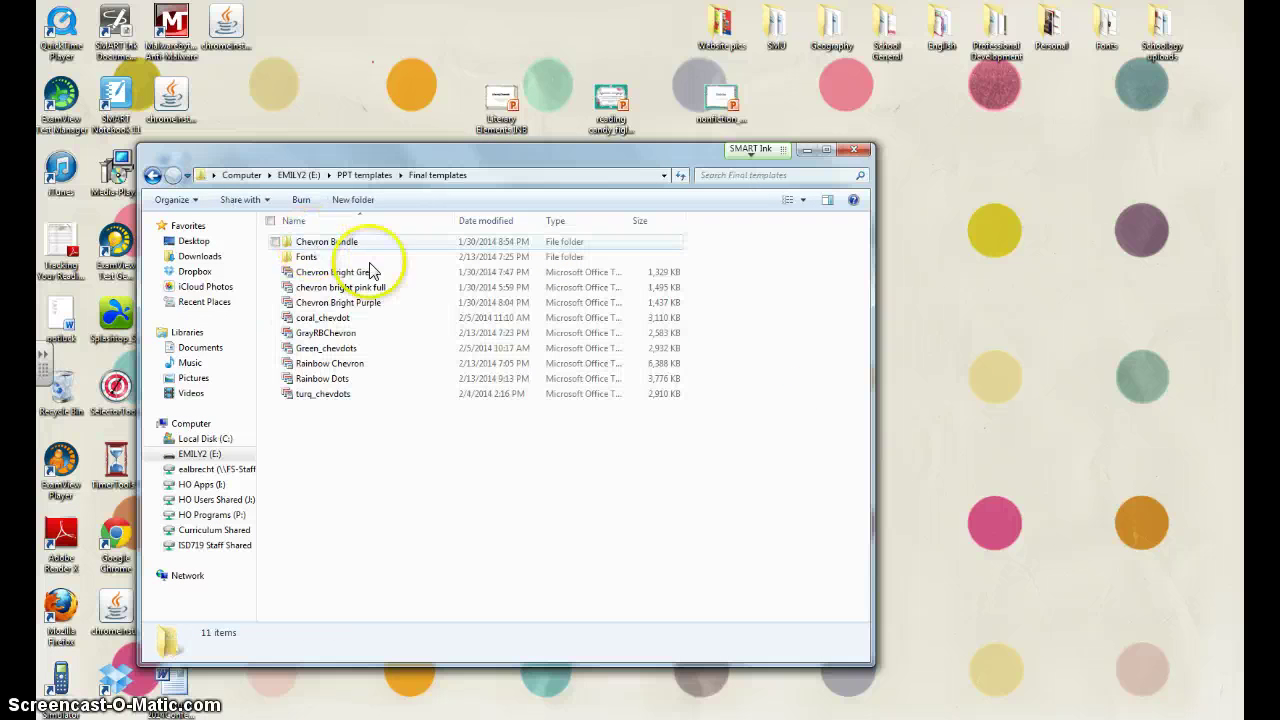
{"action": "double_click", "coordinate": [310, 257]}
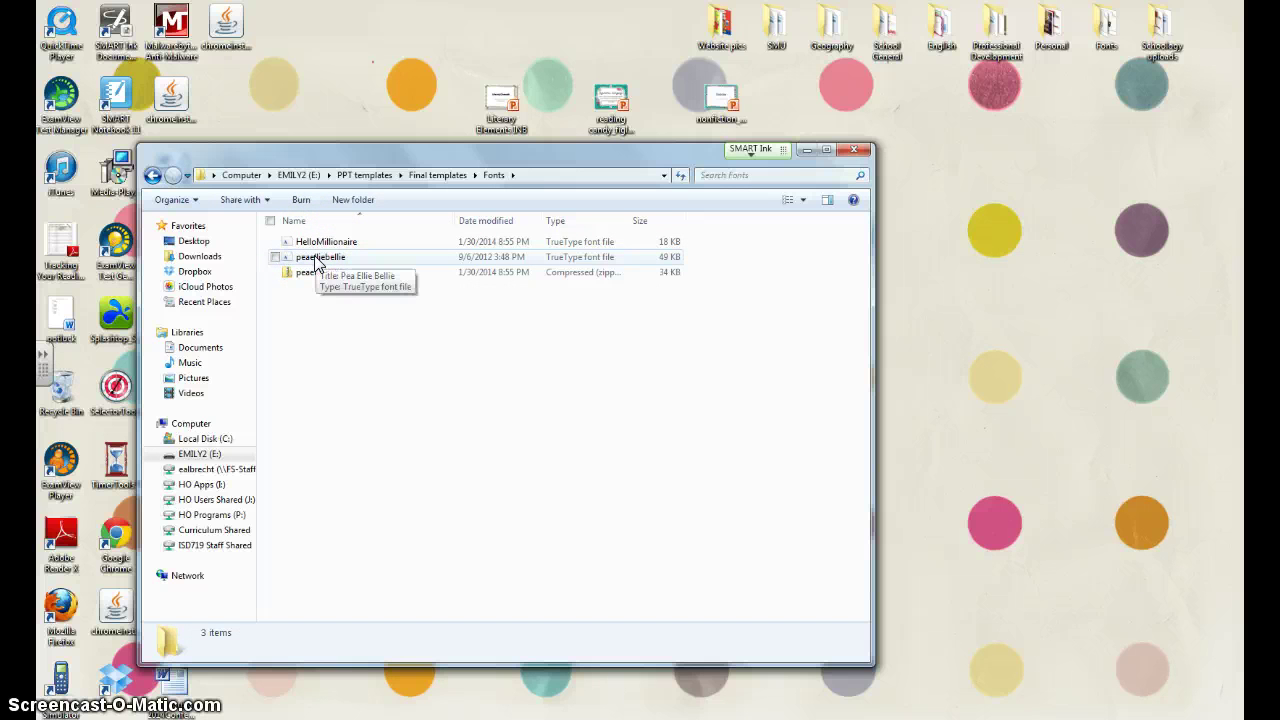
{"action": "mouse_move", "coordinate": [318, 262]}
{"action": "left_mouse_down"}
{"action": "mouse_move", "coordinate": [366, 271]}
{"action": "mouse_move", "coordinate": [286, 243]}
{"action": "mouse_move", "coordinate": [312, 262]}
{"action": "left_mouse_up"}
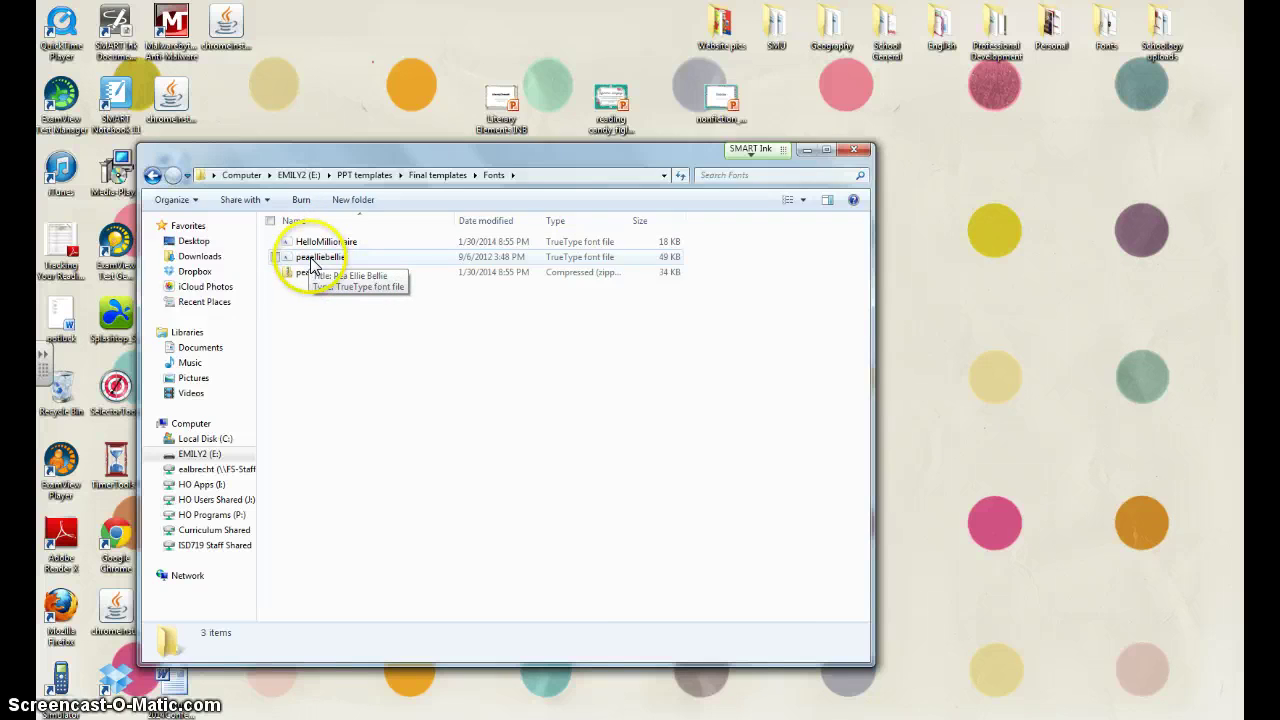
- Open the Pea Ellie Bellie font file and install it, replacing the existing copy
{"action": "double_click", "coordinate": [316, 258]}
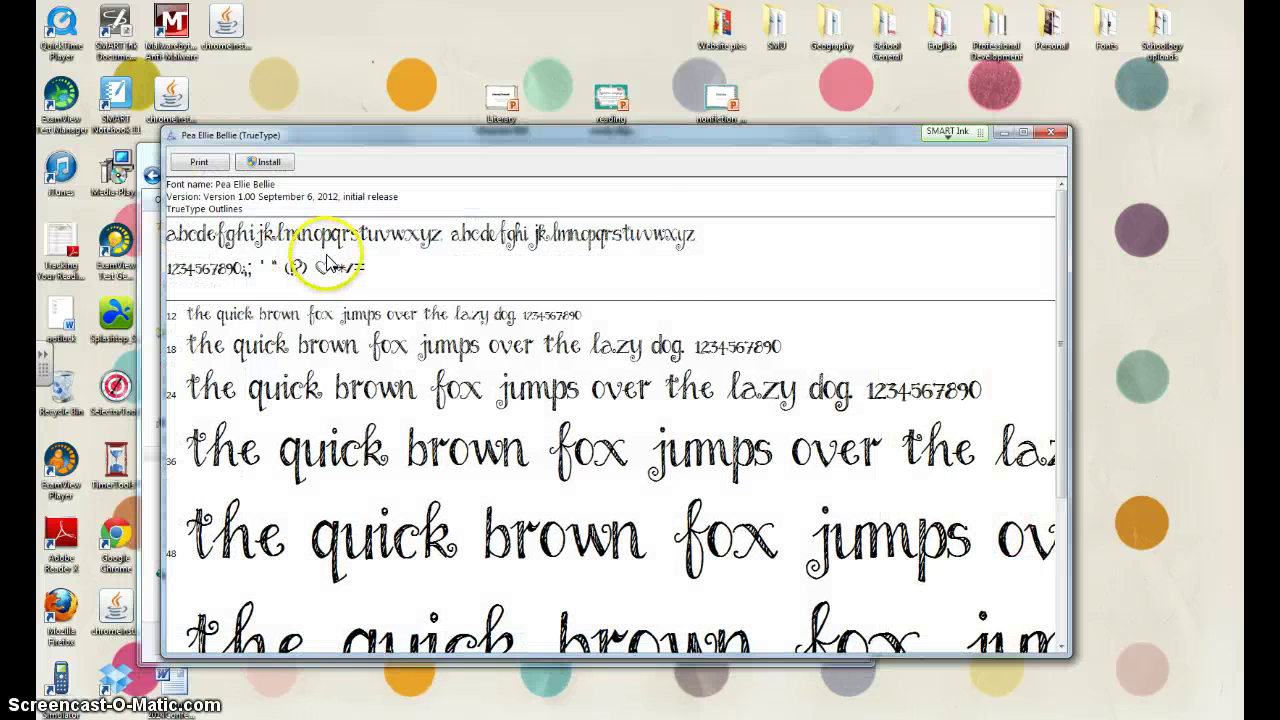
{"action": "left_click_drag", "start_coordinate": [742, 142], "coordinate": [739, 103]}
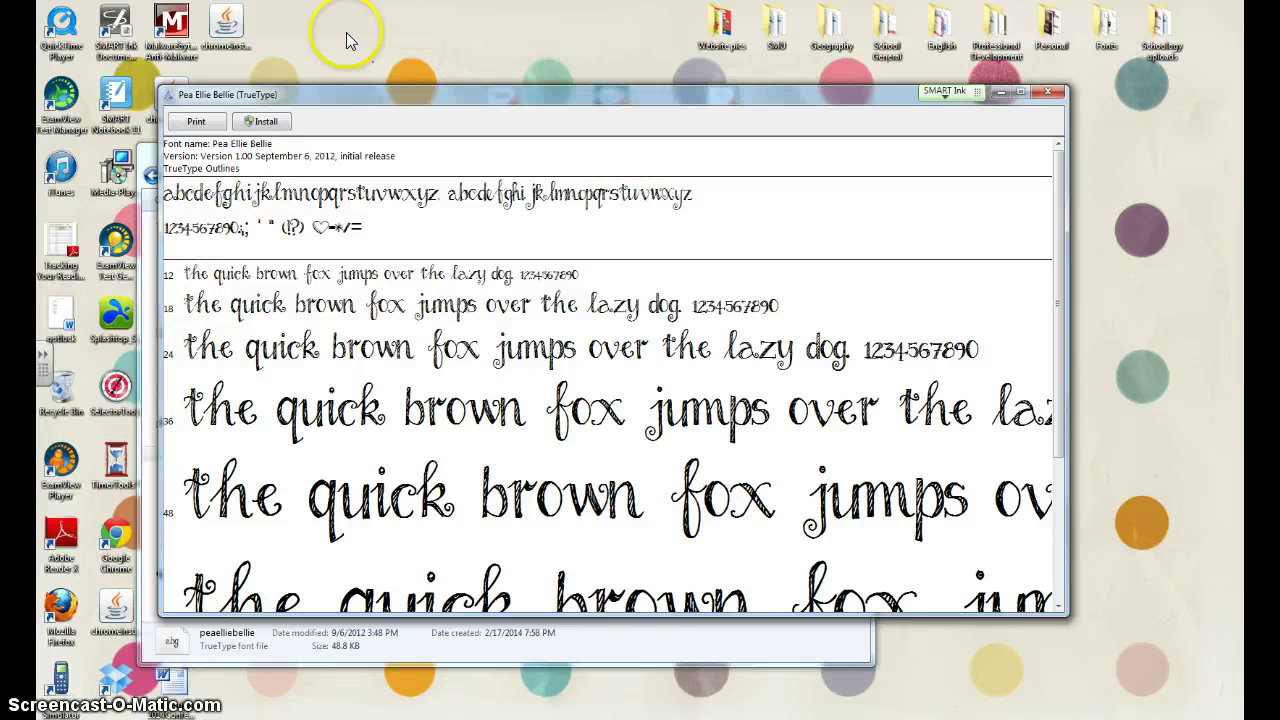
{"action": "left_click", "coordinate": [265, 123]}
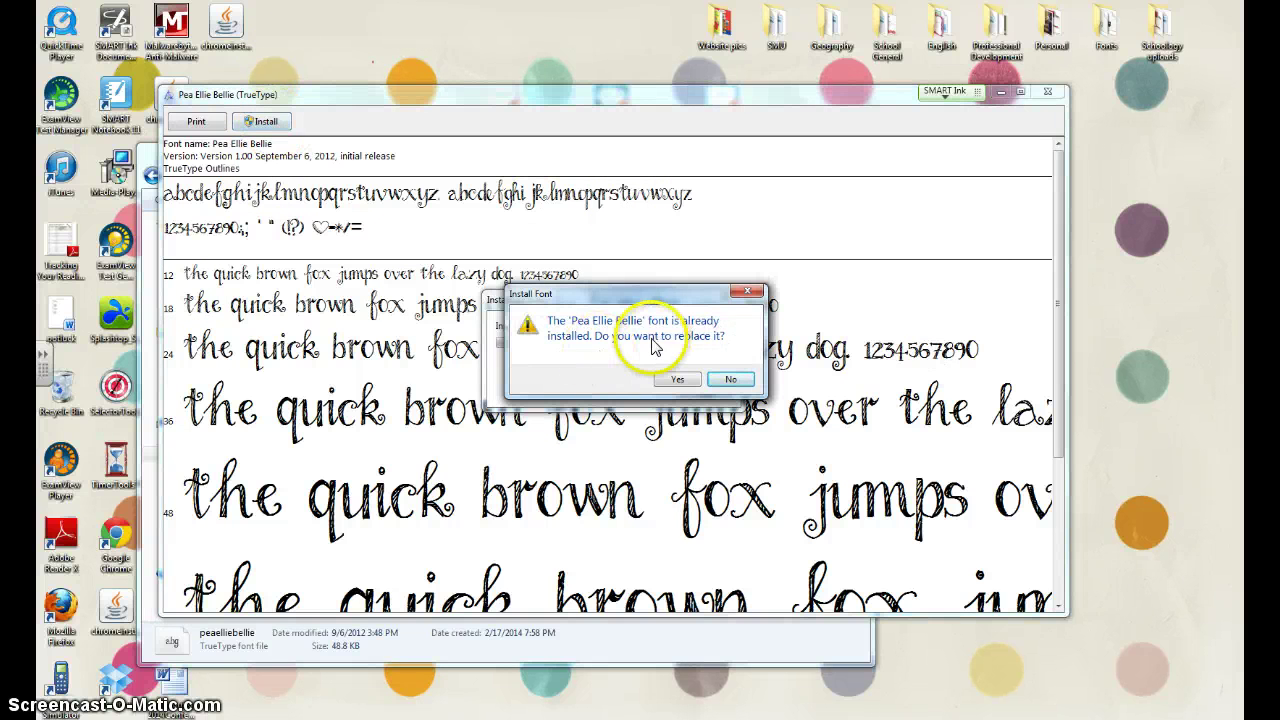
{"action": "left_click", "coordinate": [730, 380]}
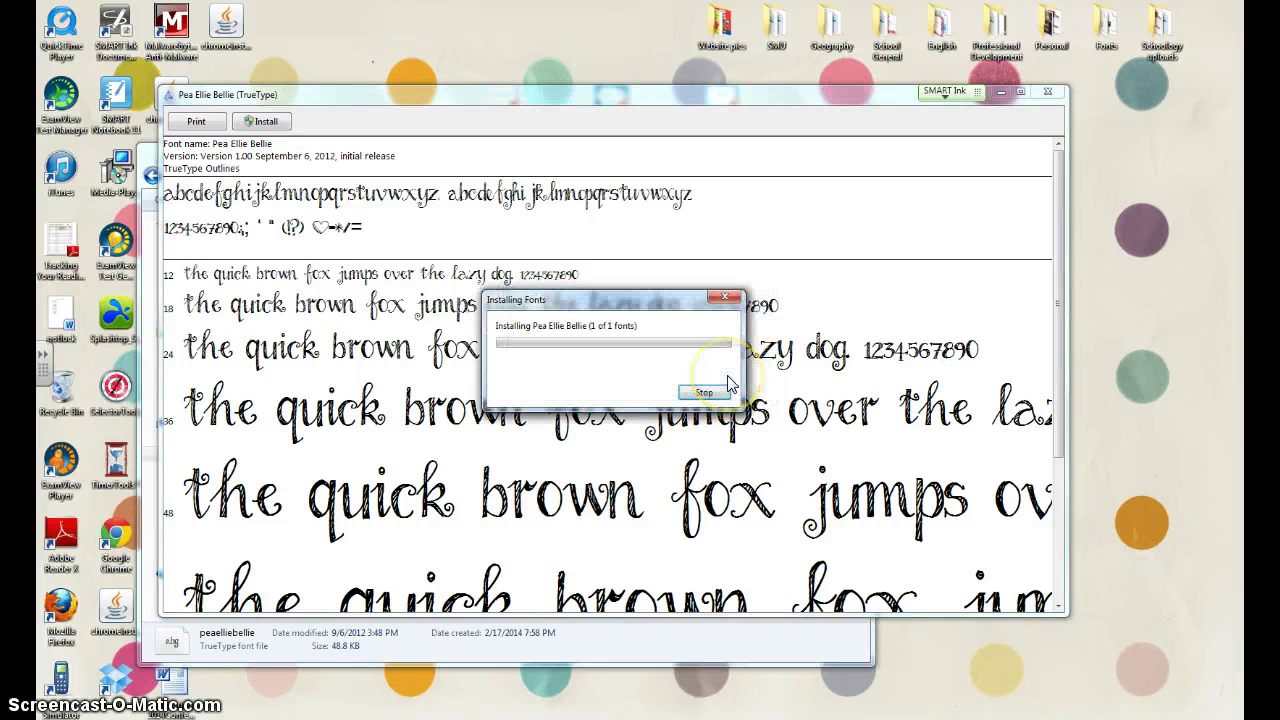